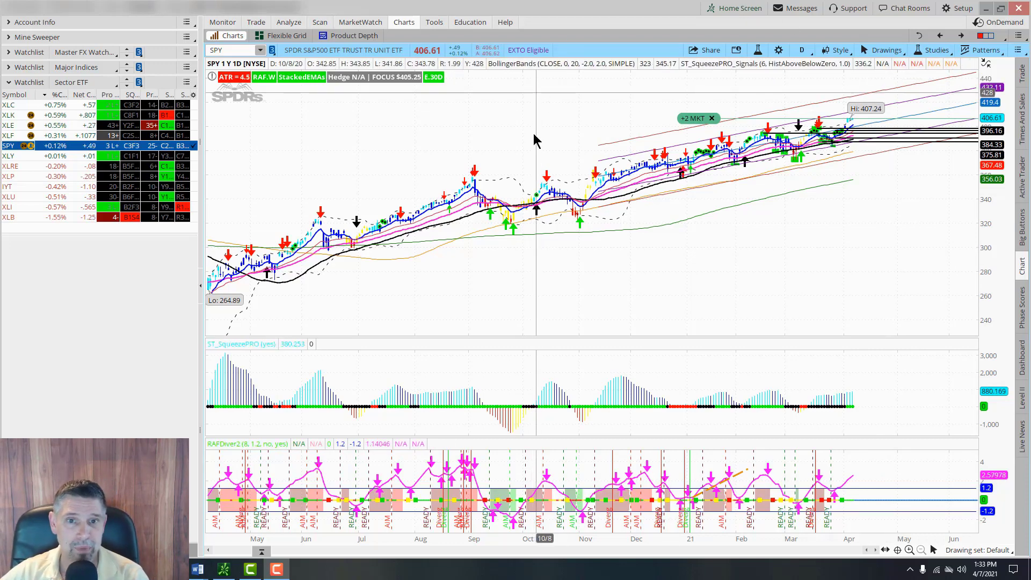
Step: View the sharing options for the SPY chart and close them without sharing
click(403, 24)
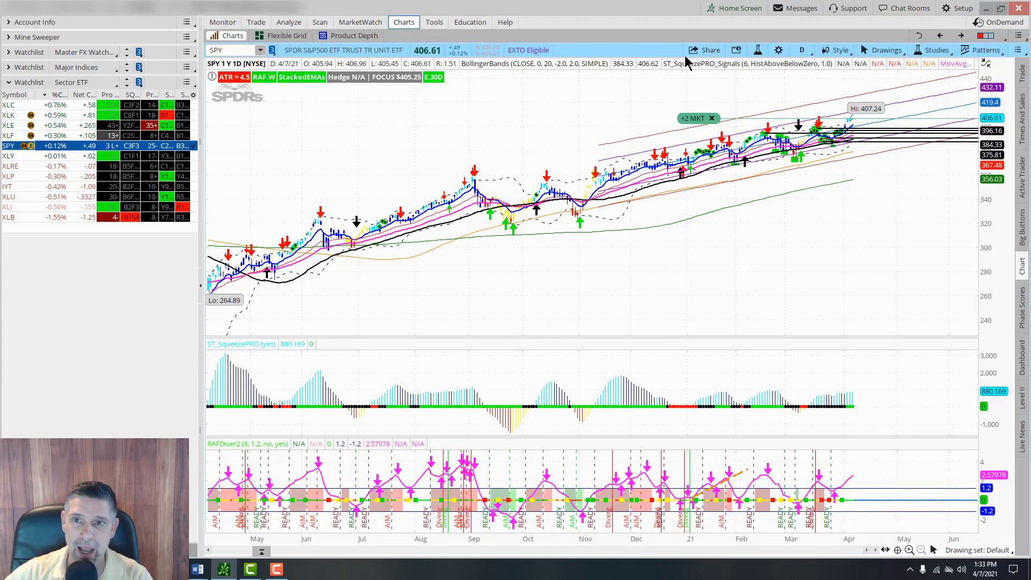
click(713, 51)
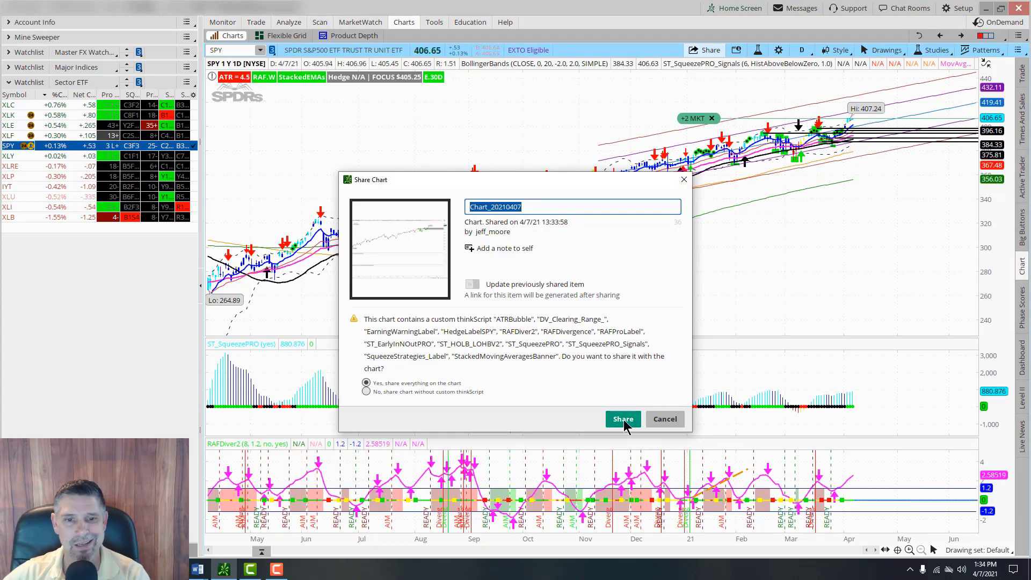
click(683, 181)
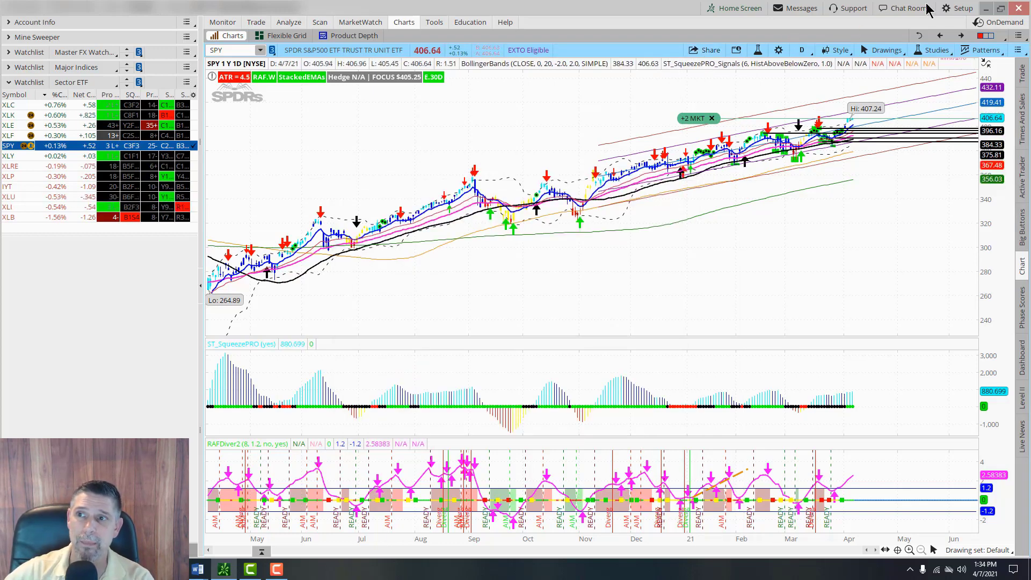
Step: View the Open Shared Item dialog for importing by URL and close it without importing anything
click(961, 8)
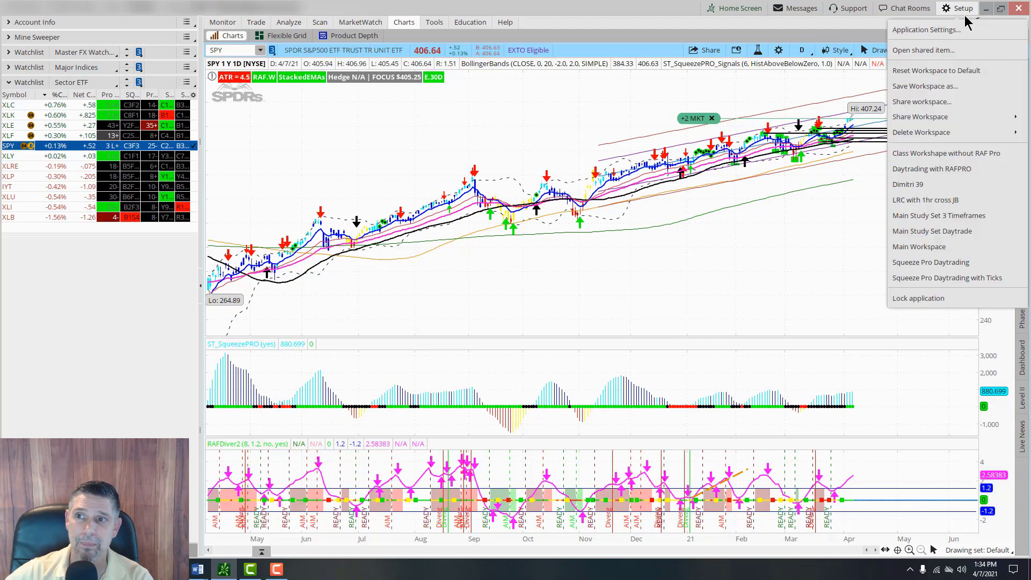
click(936, 50)
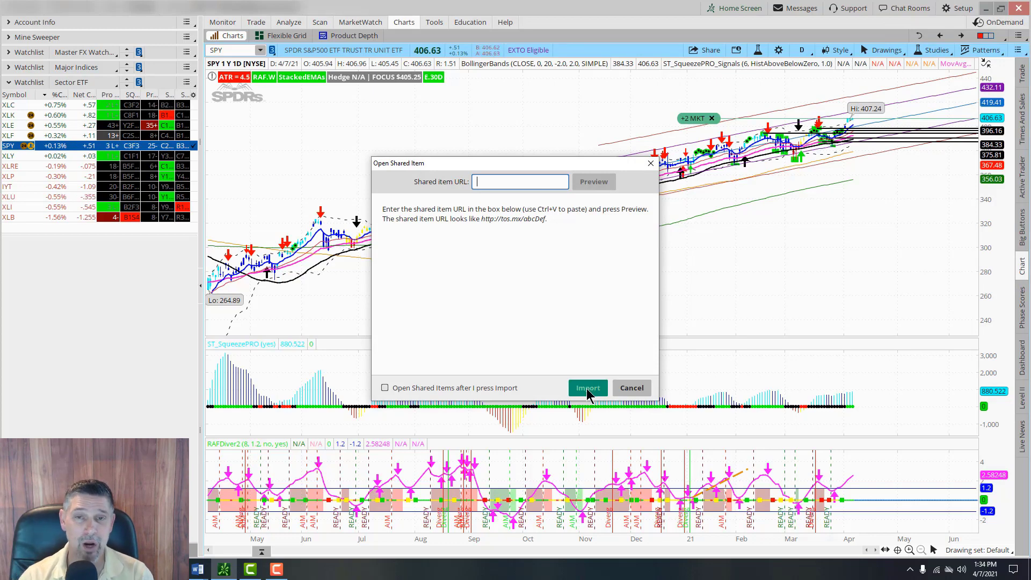
click(650, 163)
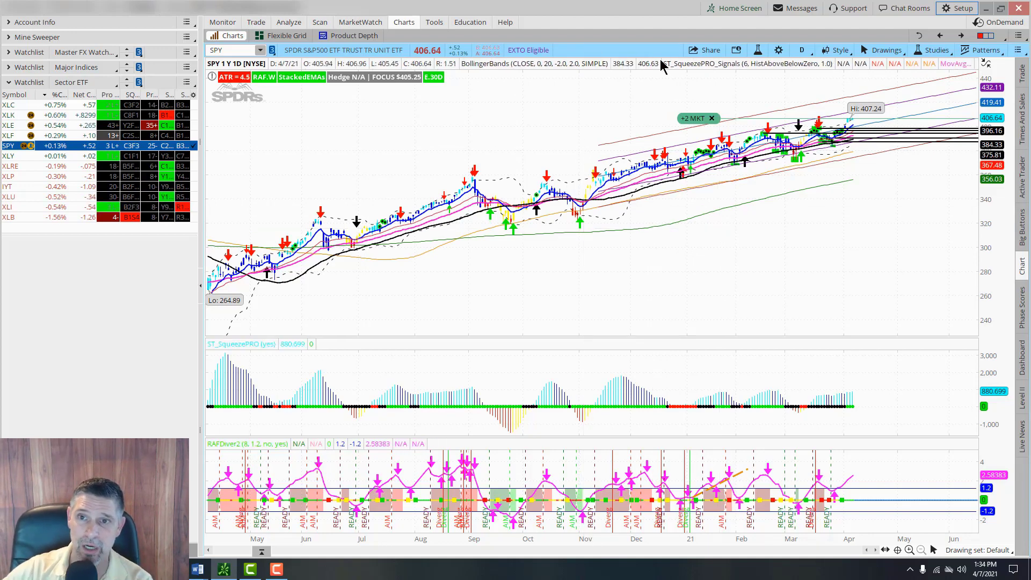
Step: Revisit the Share Chart dialog and the Open Shared Item dialog, closing both without sharing or importing
click(700, 50)
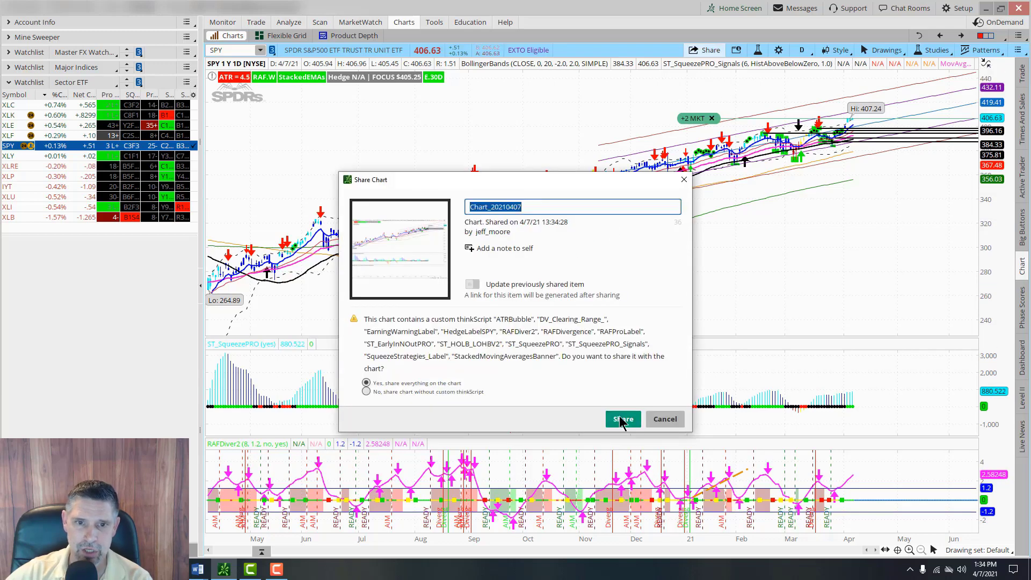
click(683, 180)
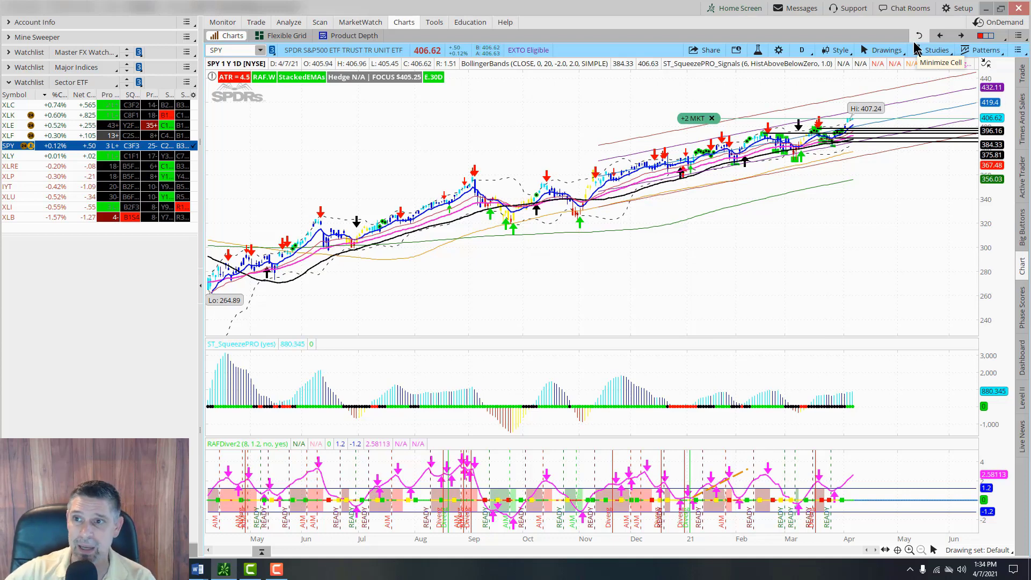
click(956, 9)
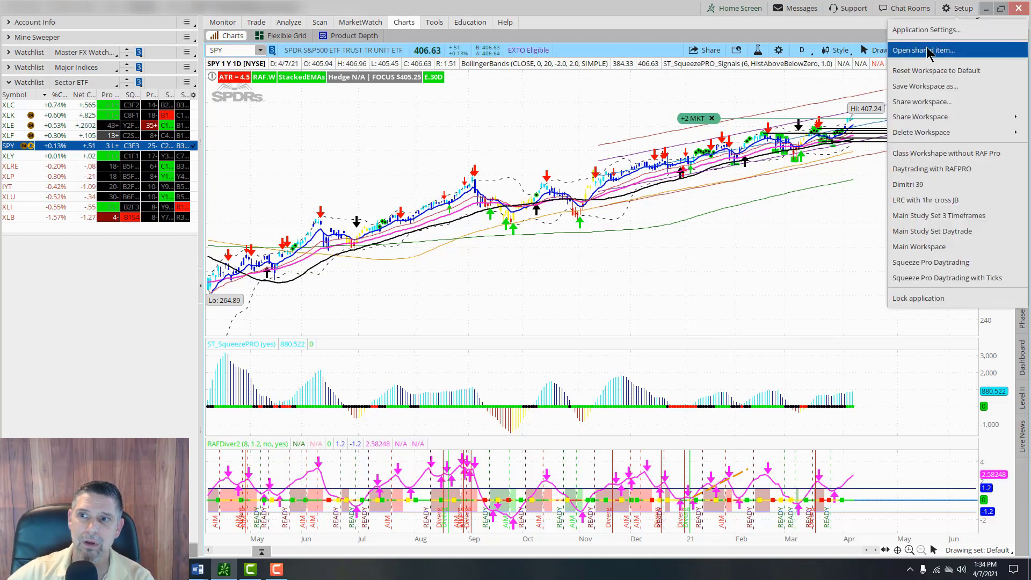
click(923, 50)
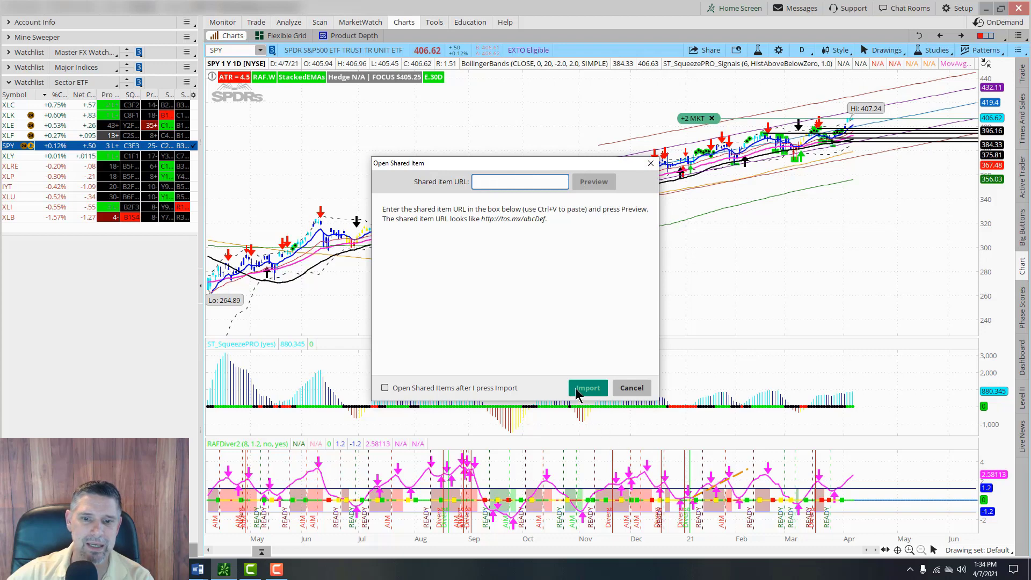
click(651, 163)
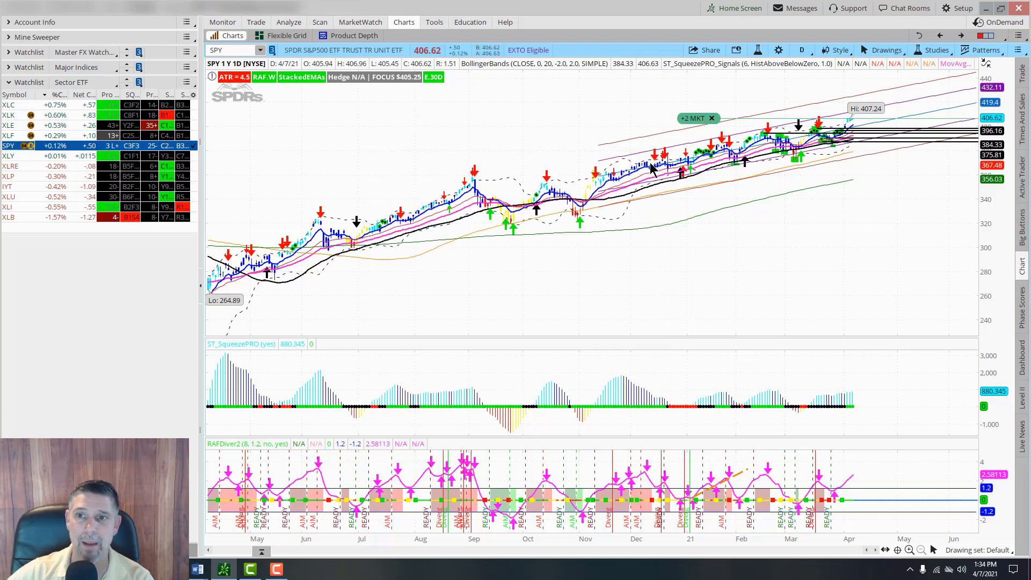
Step: Review the list of studies and strategies added to the SPY chart without changing it
click(757, 53)
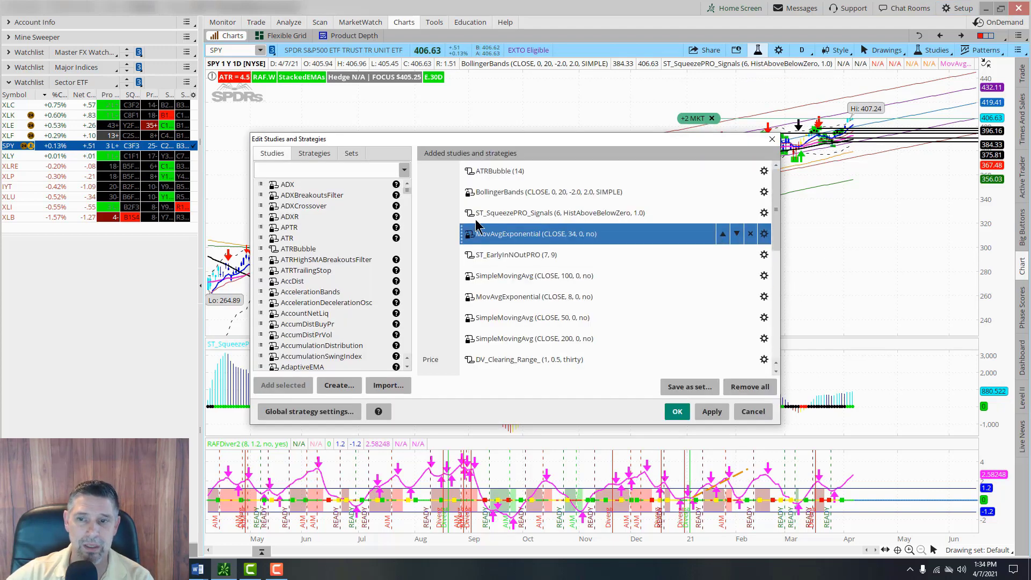
click(772, 141)
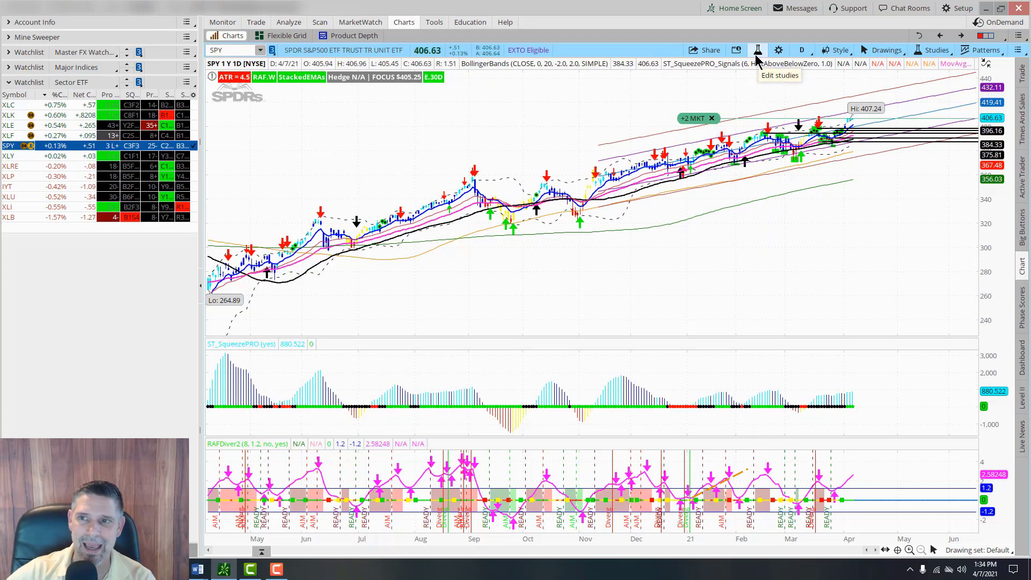
click(934, 53)
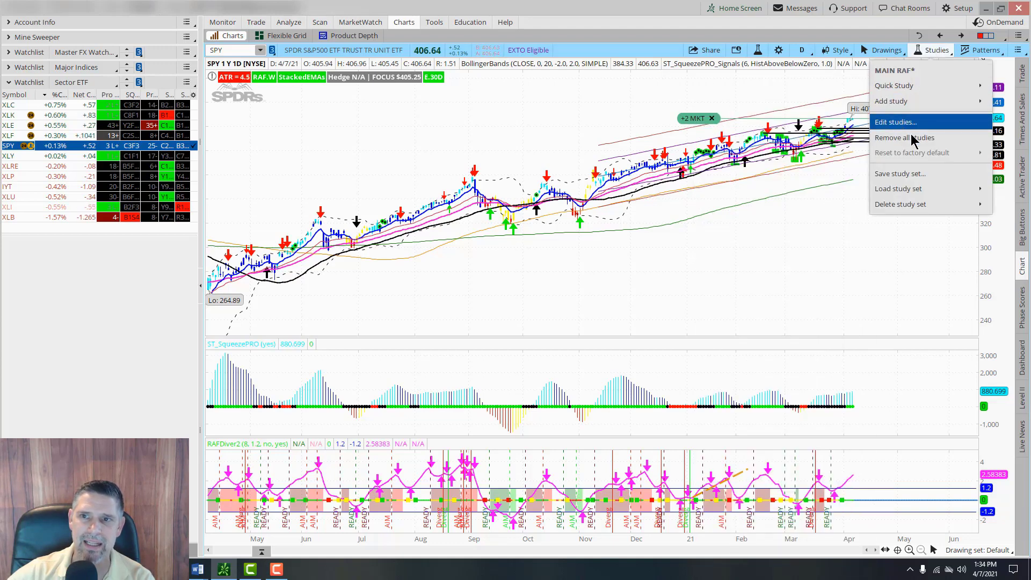
click(899, 122)
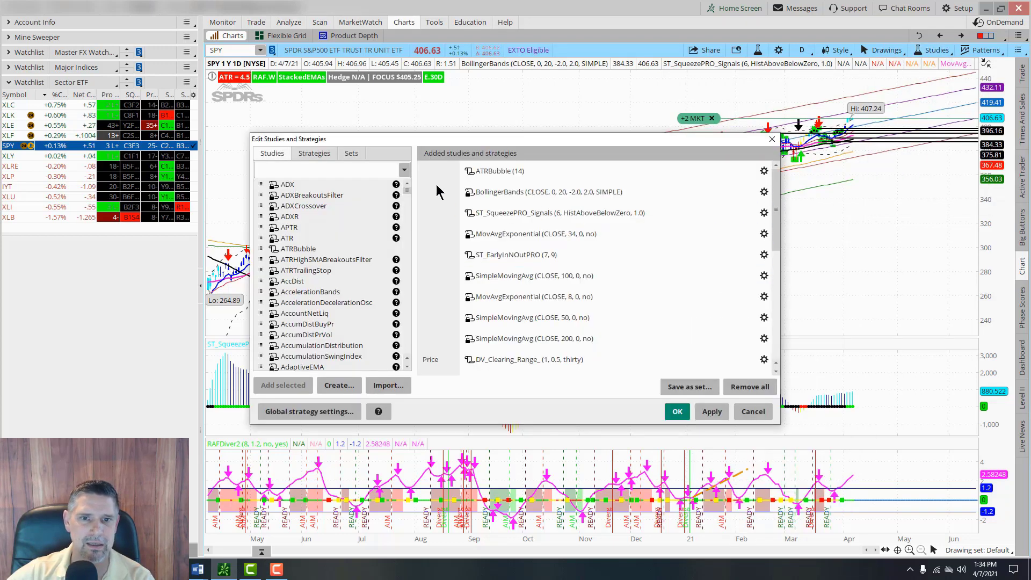
click(771, 139)
click(758, 51)
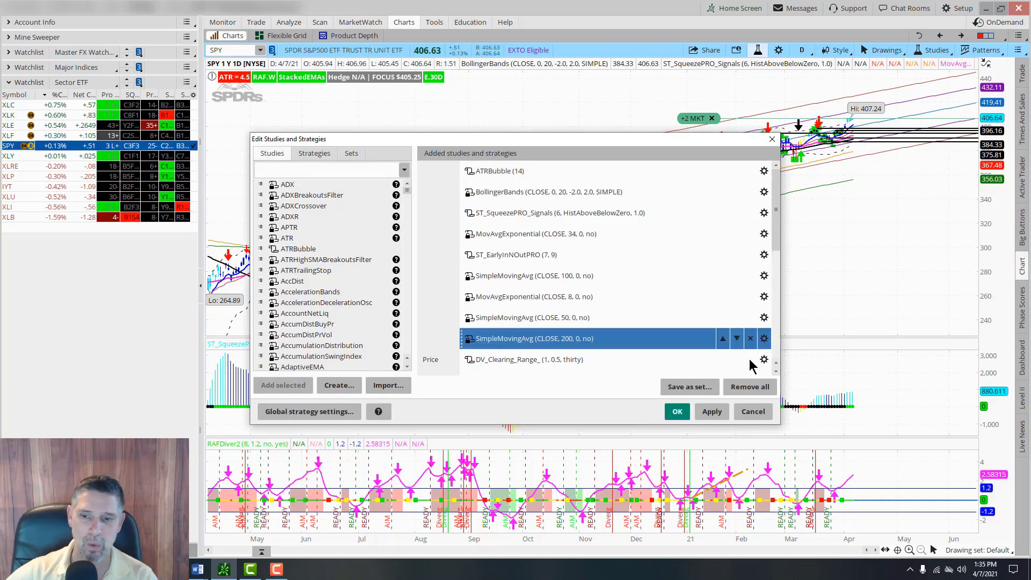
click(753, 411)
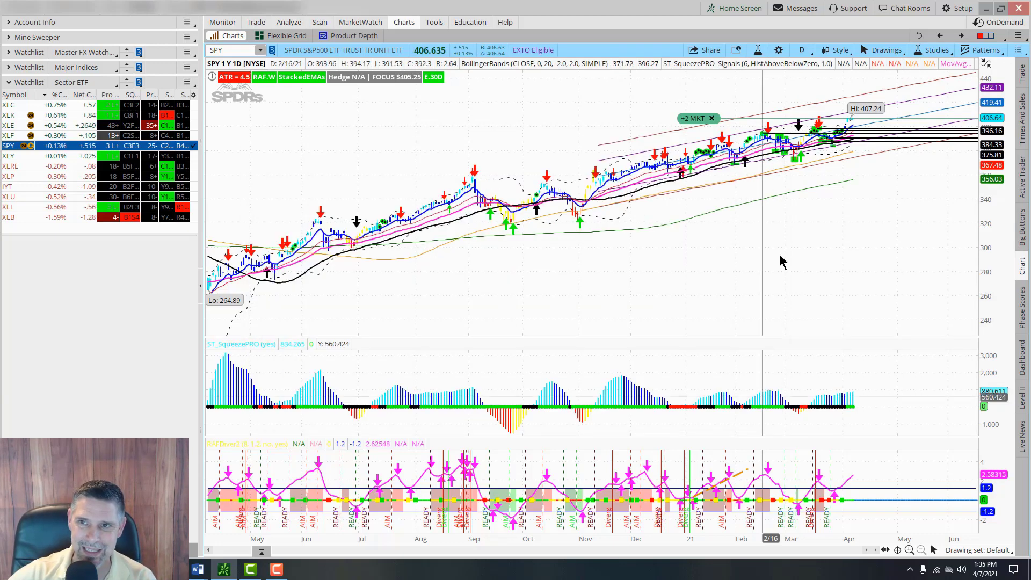
Step: Review the general chart settings and the list of favorite time frames without changing them
click(778, 51)
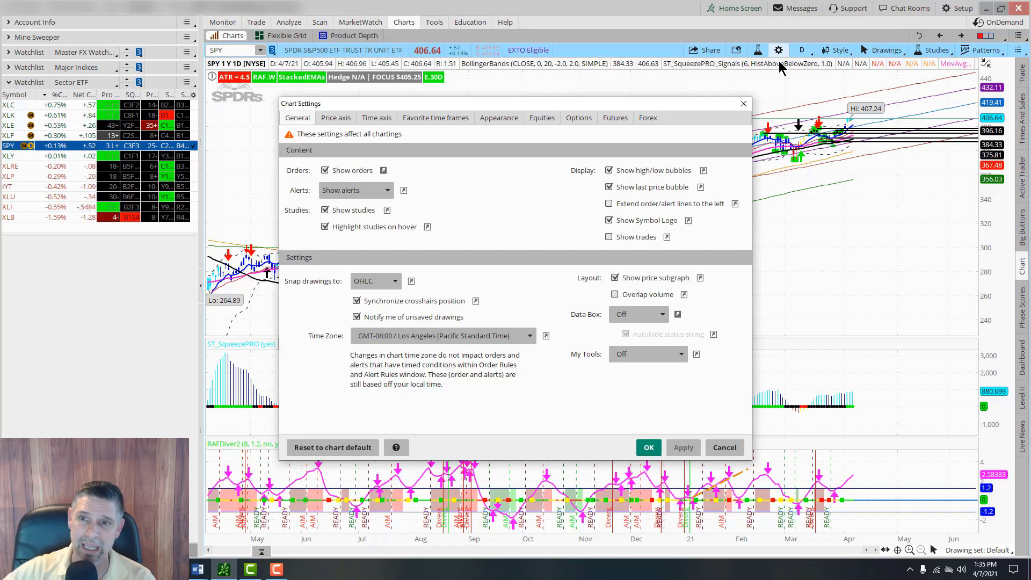
click(743, 103)
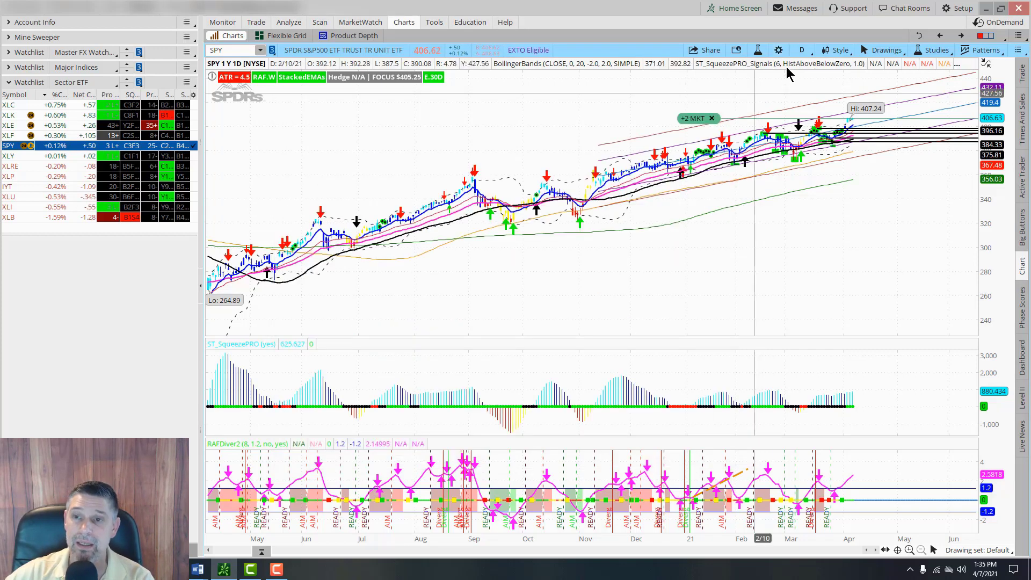
click(803, 50)
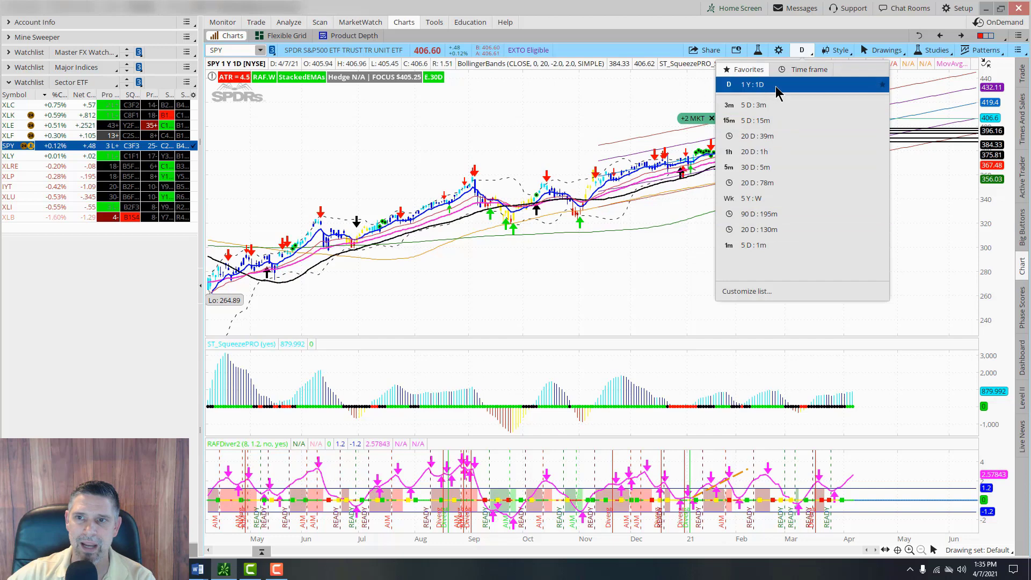
click(764, 299)
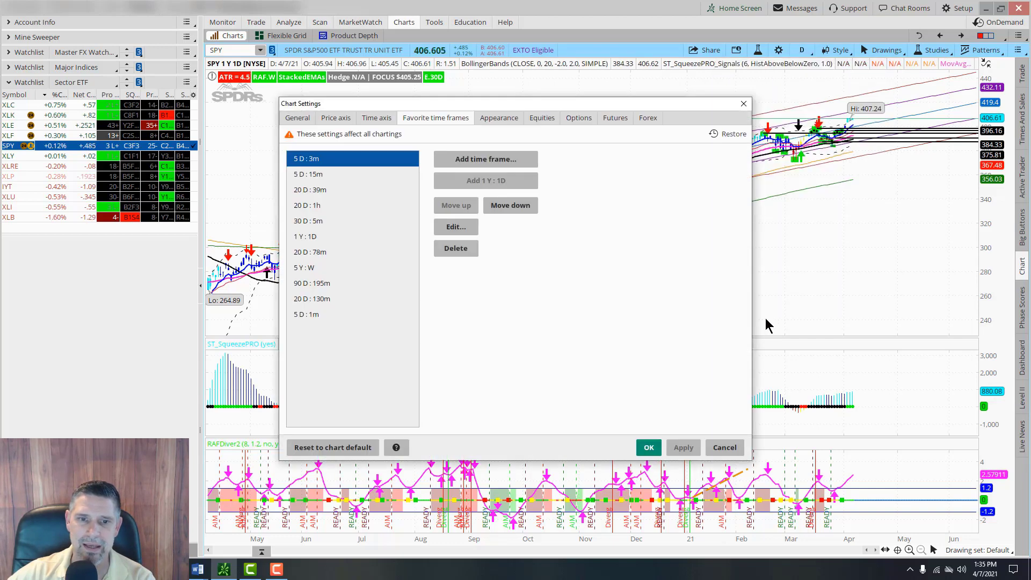
click(724, 447)
Step: Set the SPY chart to the favorite time frame 1 Y : 1D
click(802, 50)
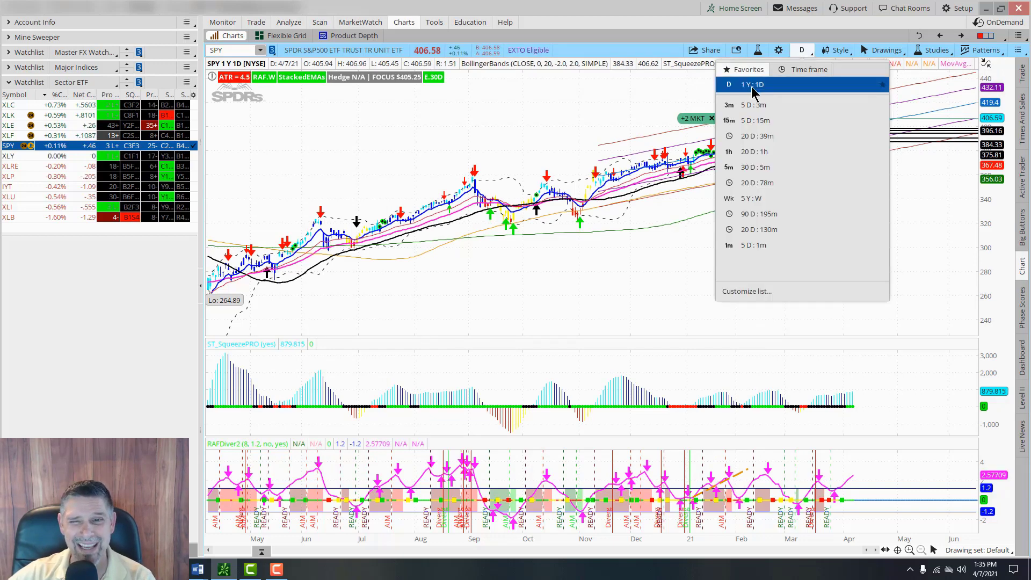
click(752, 86)
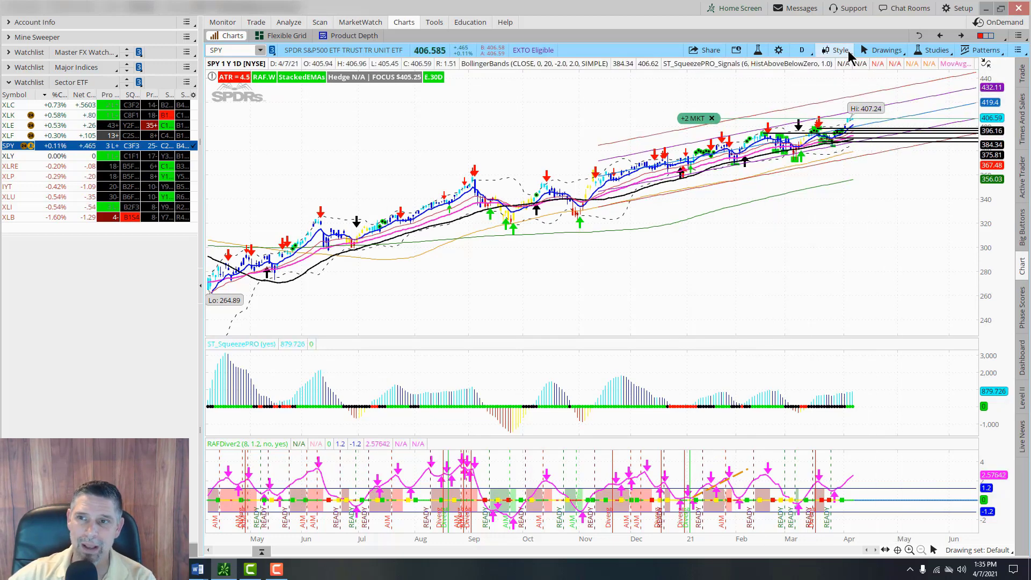
Step: Activate the Pan tool from the drawing tools for the SPY chart
click(886, 50)
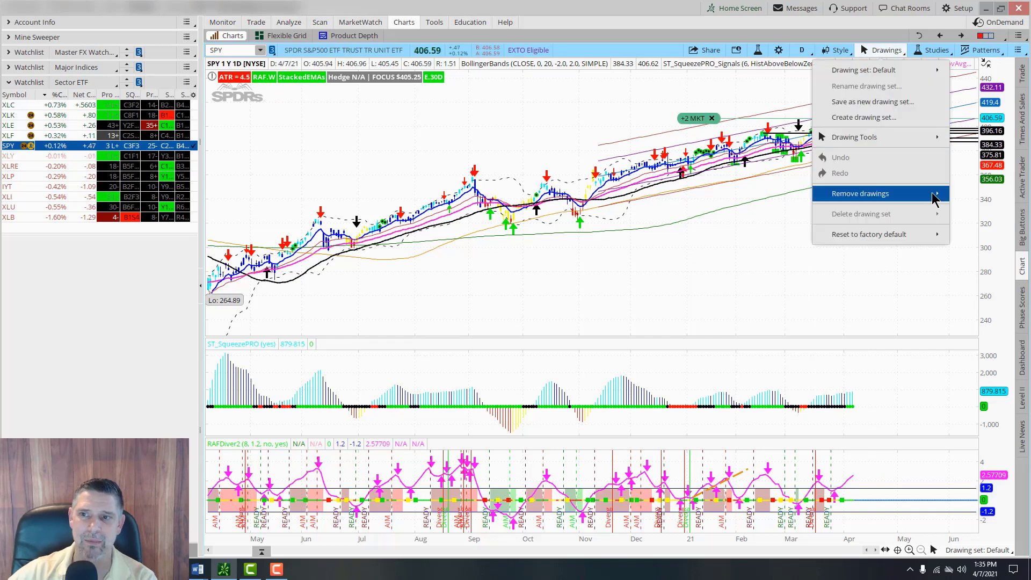
mouse_move(934, 199)
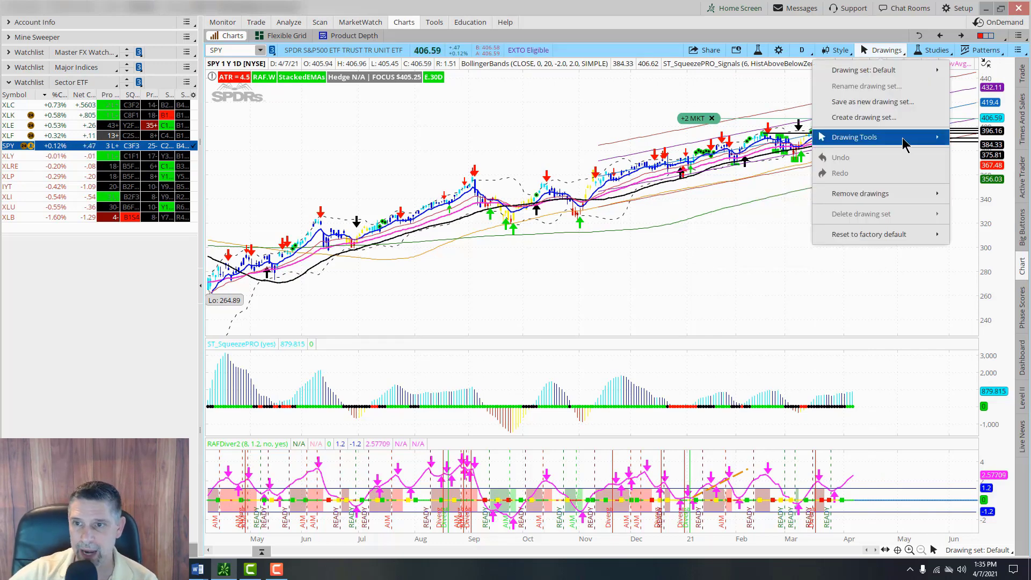
mouse_move(934, 138)
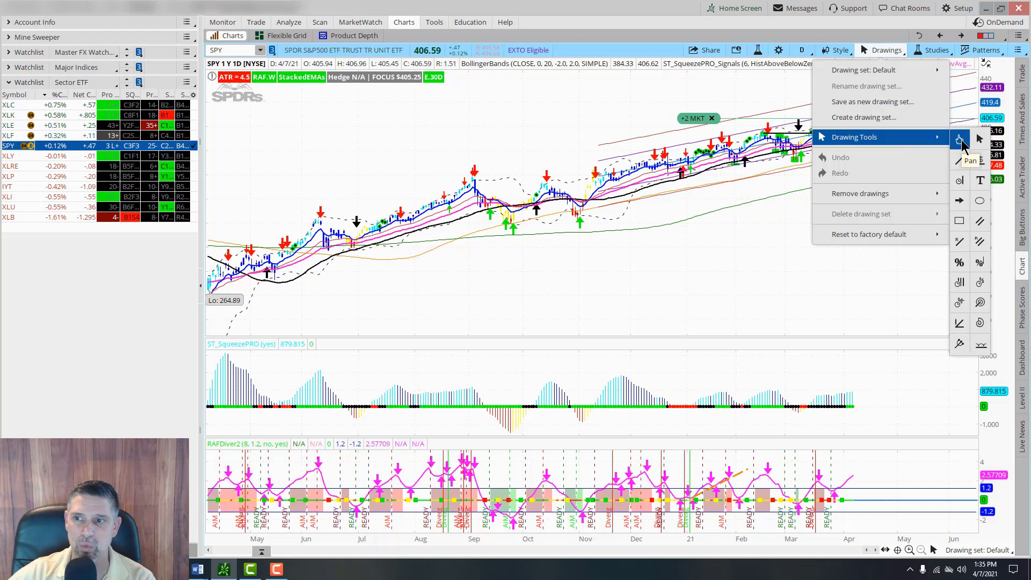
click(959, 140)
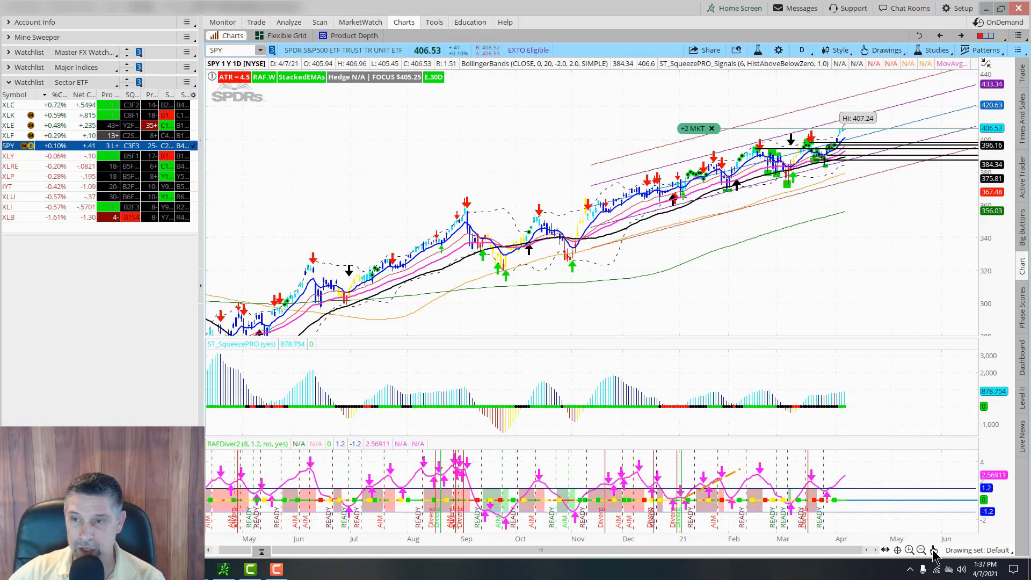
Step: Examine the drawing tools in both places where the chart offers them
click(885, 50)
mouse_move(856, 138)
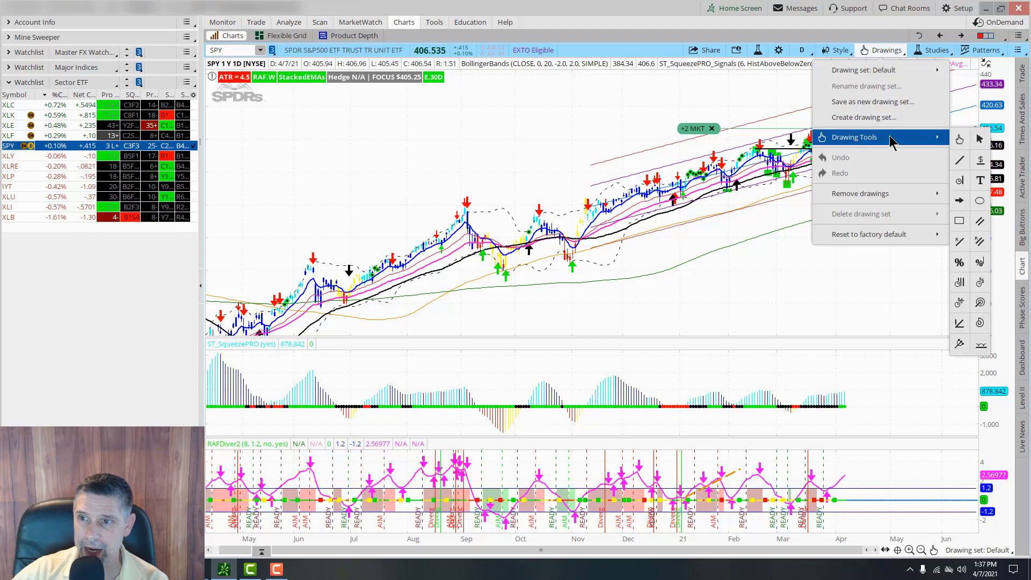
click(1004, 452)
click(934, 549)
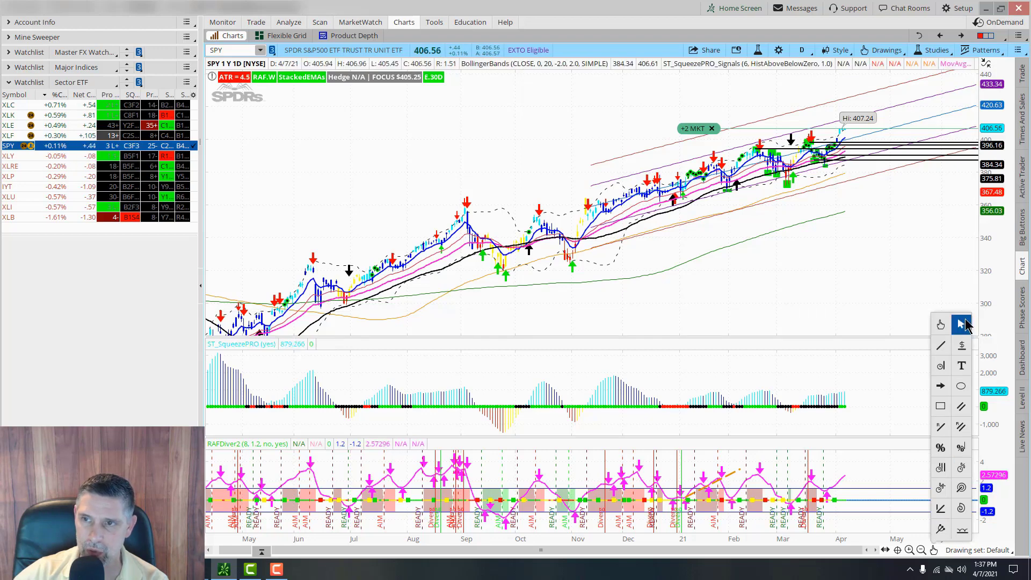
click(883, 50)
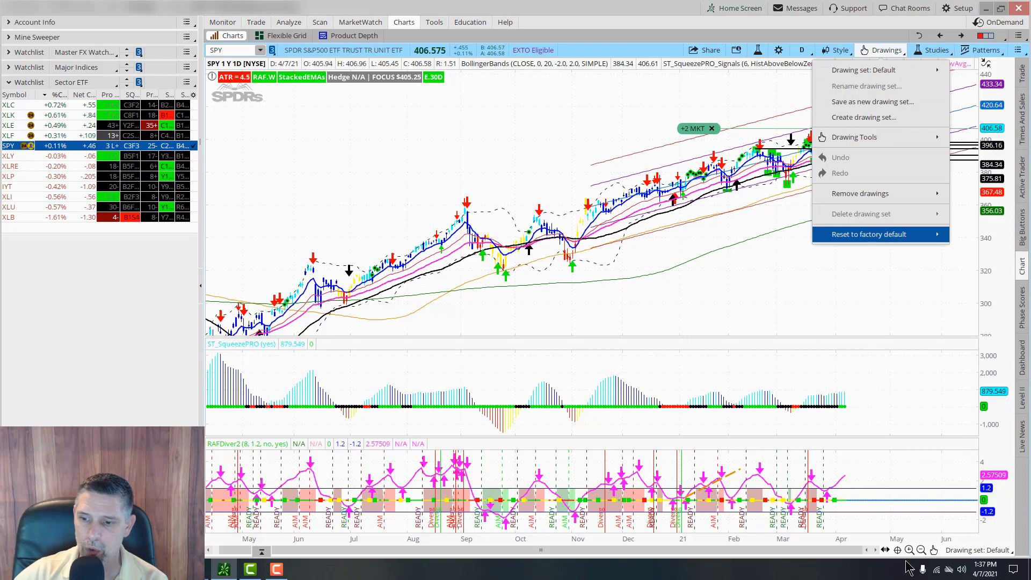
Step: Choose the Pan tool and shift the SPY chart left and downward to leave room after the latest candles
click(934, 550)
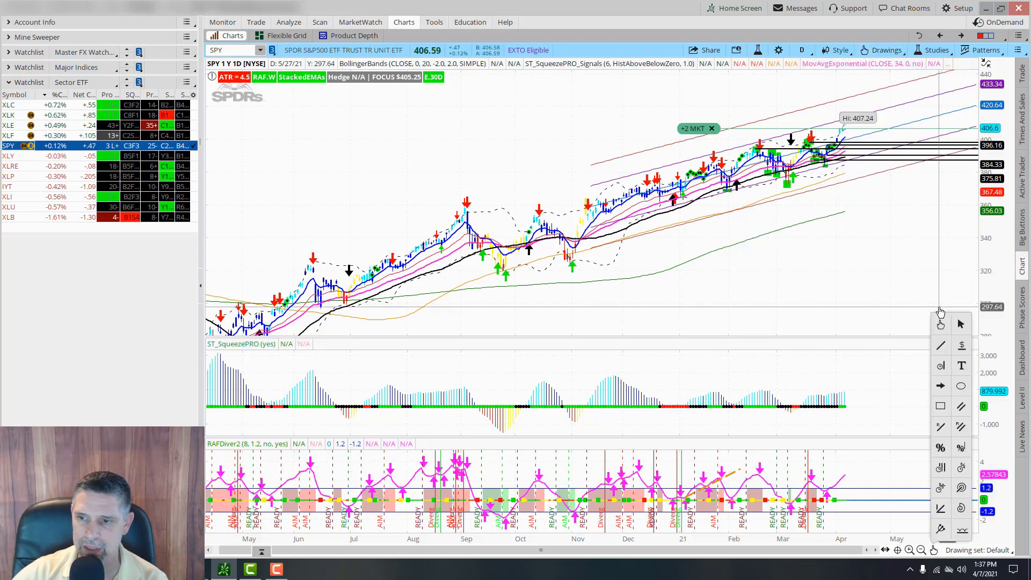
click(940, 324)
mouse_move(863, 243)
mouse_down()
mouse_move(762, 301)
mouse_move(784, 243)
mouse_move(839, 247)
mouse_up()
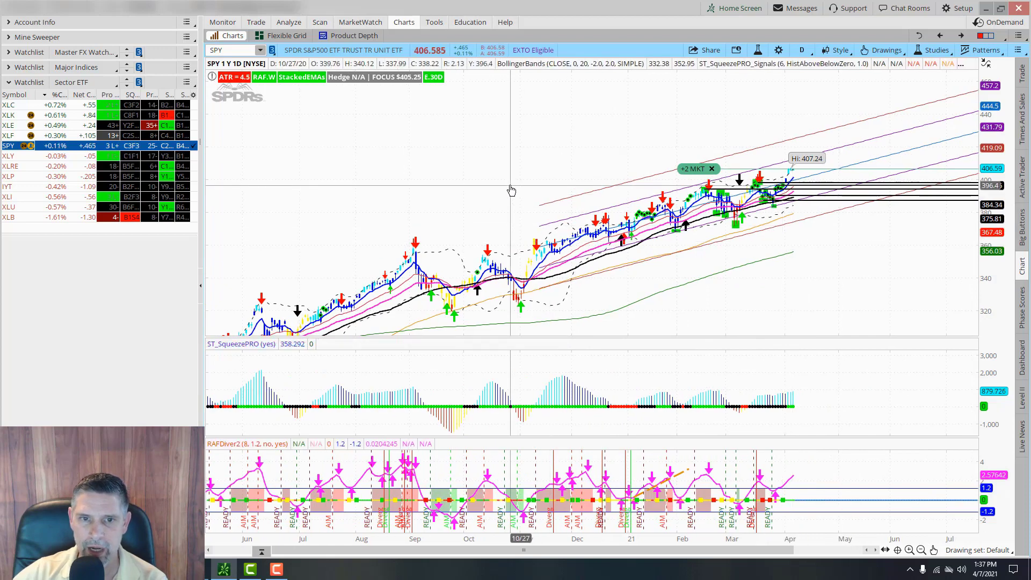
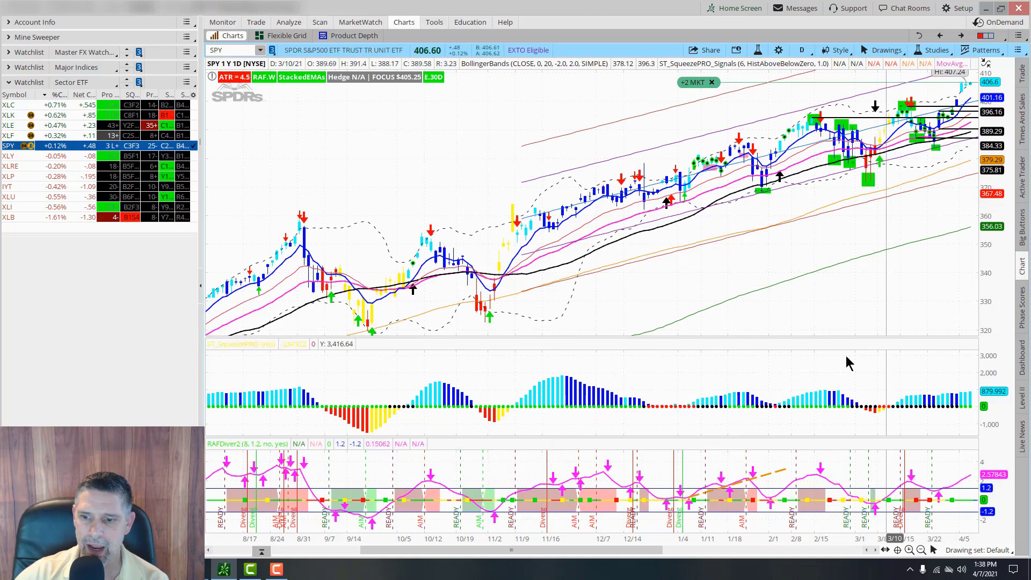
Step: Scroll the enlarged chart toward later dates and use the Pan tool to lower the price plot
drag(644, 552, 681, 552)
click(933, 550)
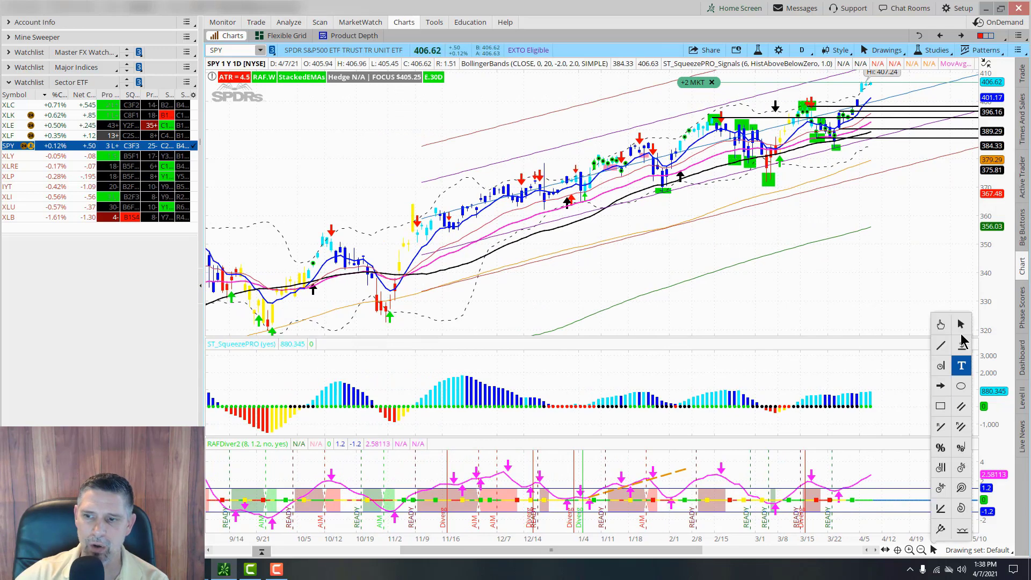
click(940, 325)
drag(883, 199, 860, 252)
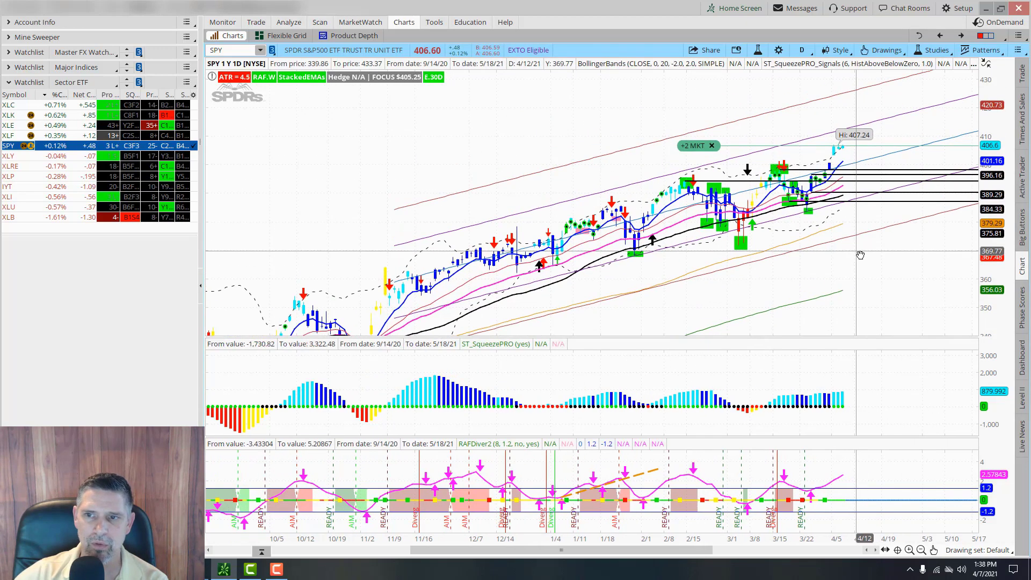
Step: Pan the SPY chart, switch to the Pointer tool, zoom into the recent candles and stretch the price axis
drag(688, 290, 715, 270)
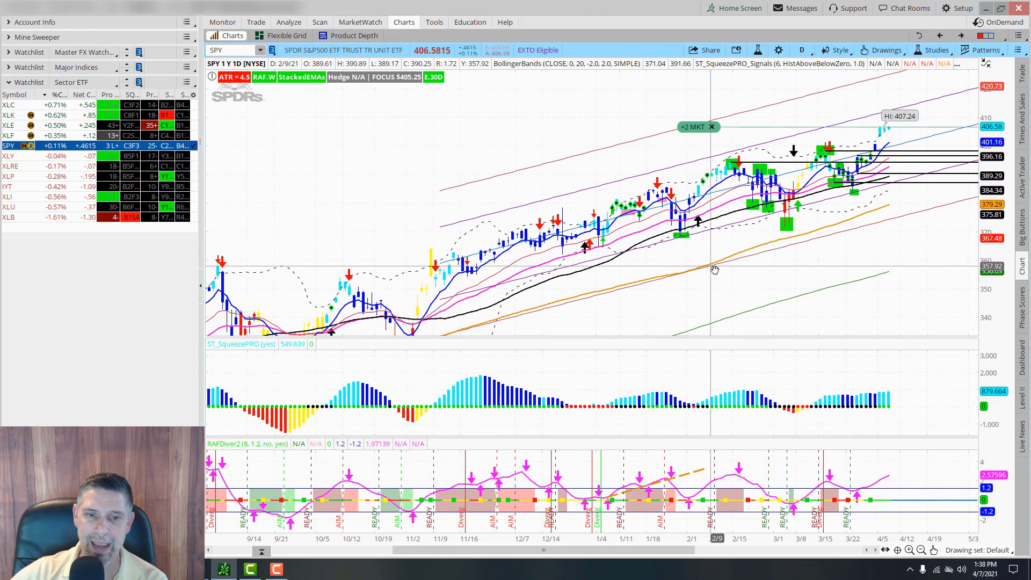
click(933, 550)
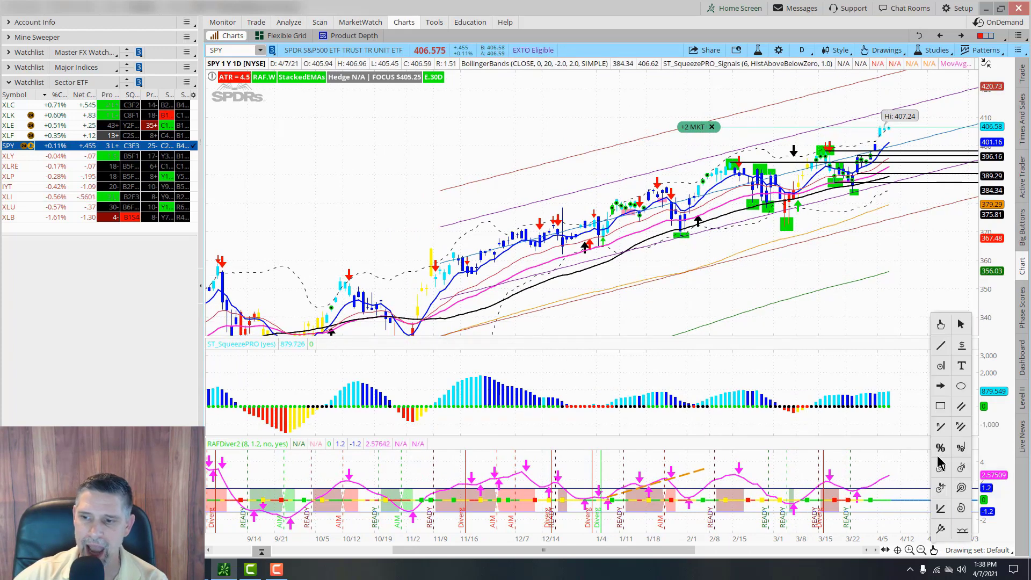
click(960, 324)
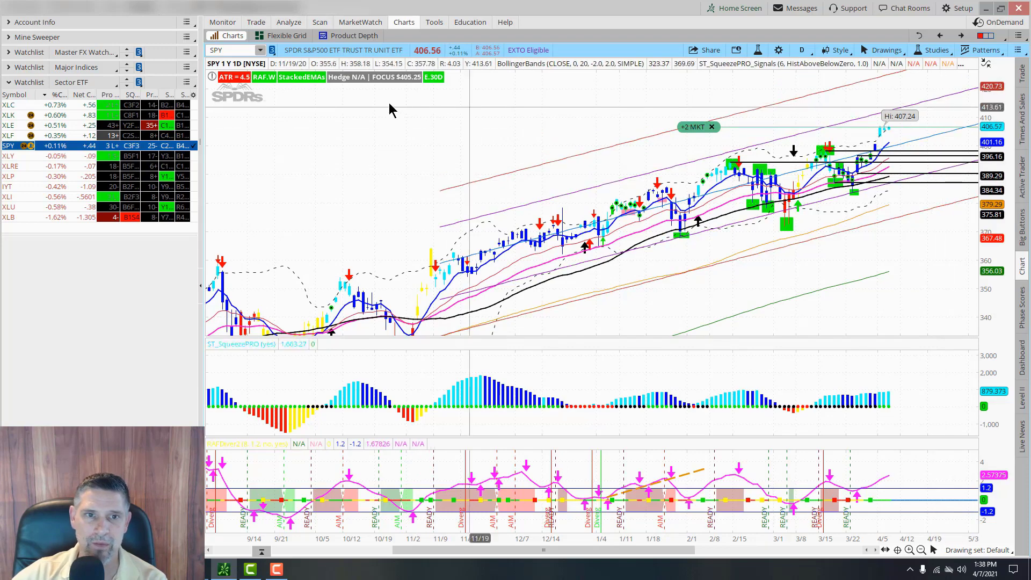
drag(370, 74, 991, 337)
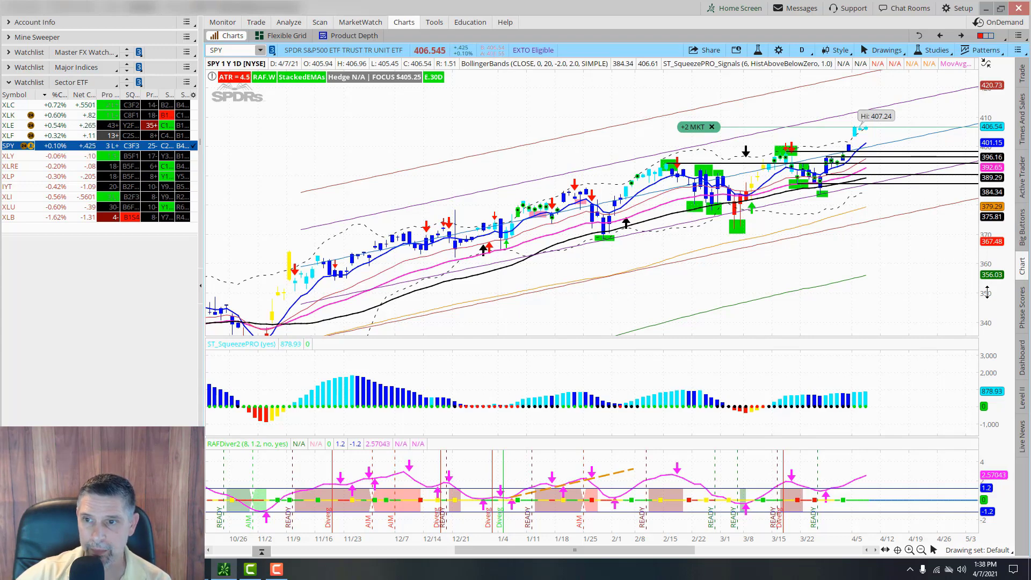
drag(987, 292, 996, 239)
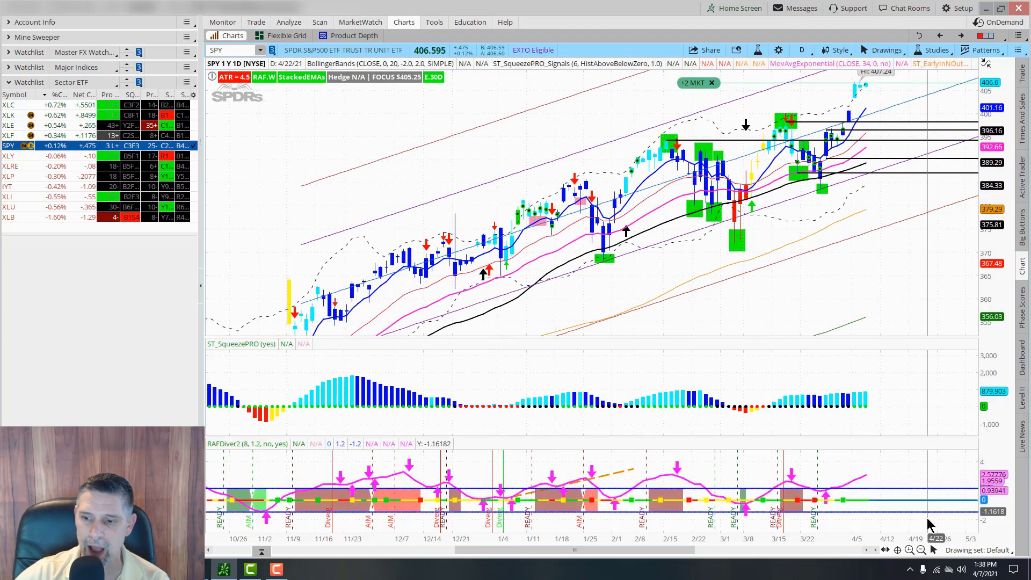
Step: Activate the Pan tool, shift the SPY candles downward and to the right, and glance at the drawing options
click(934, 550)
click(940, 323)
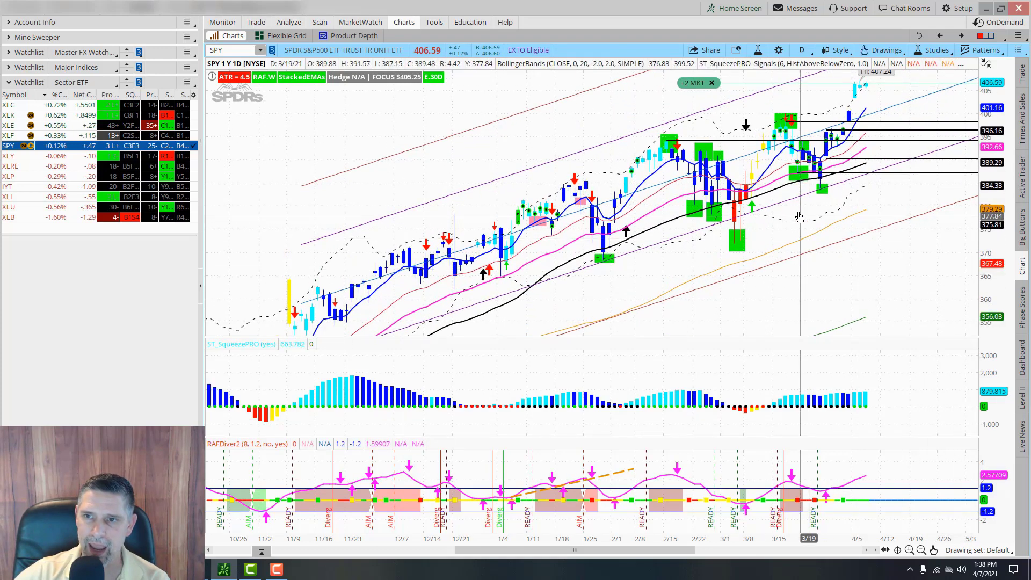
drag(799, 216, 855, 263)
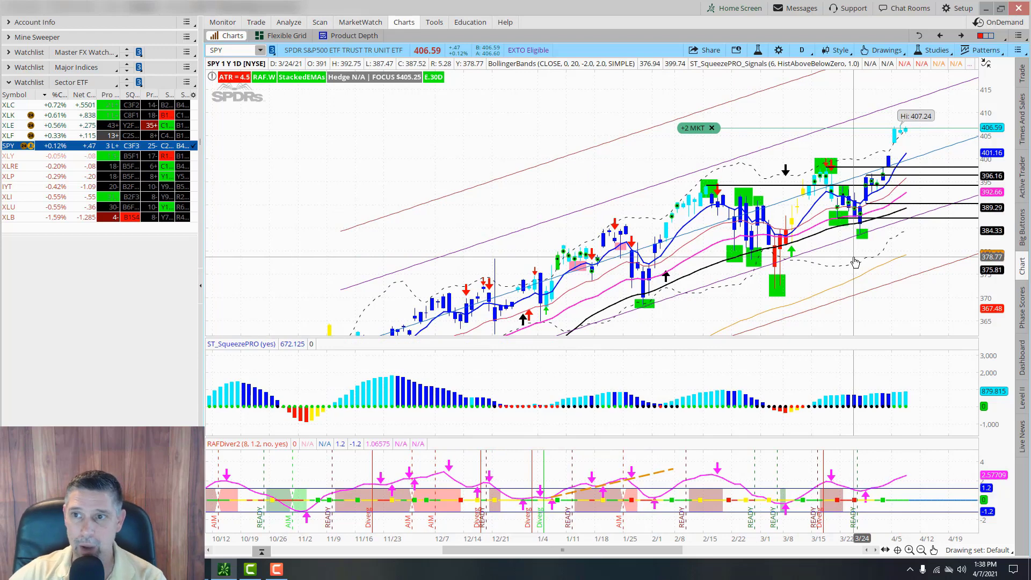
click(882, 51)
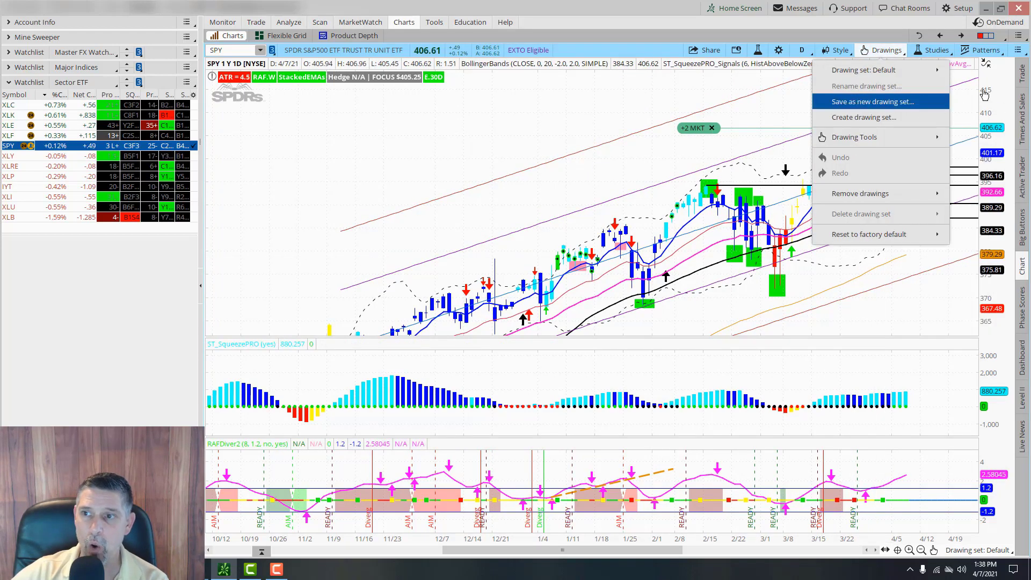
click(966, 94)
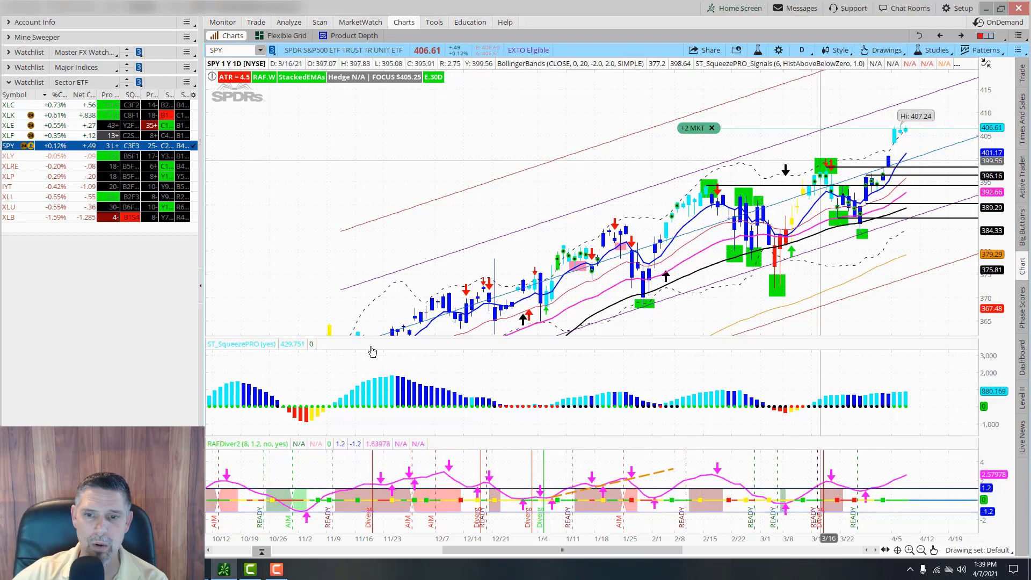
Step: Reset the SPY chart with Autozoom, stretch the price axis, and pan the price plot downward
right_click(502, 126)
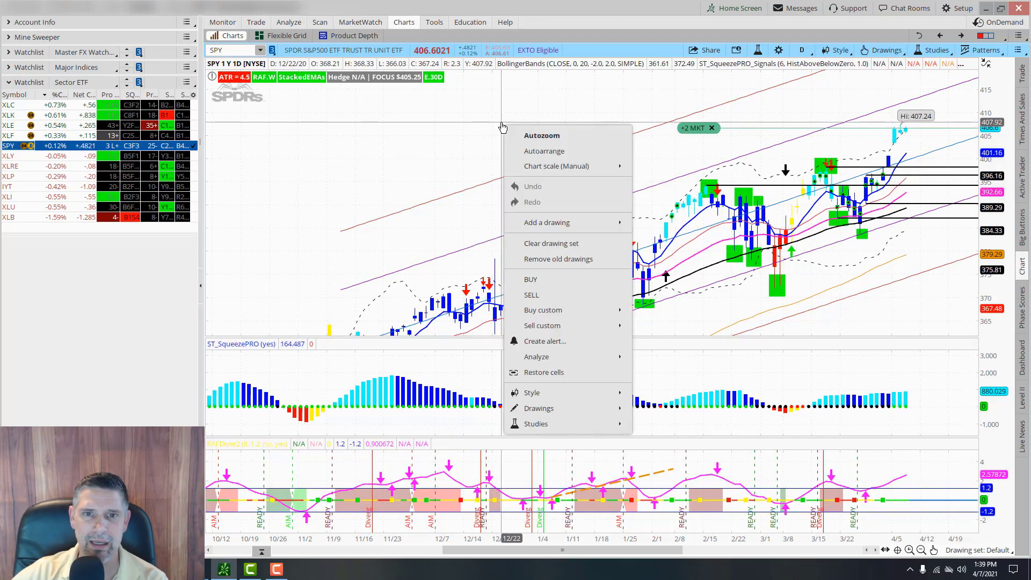
click(542, 138)
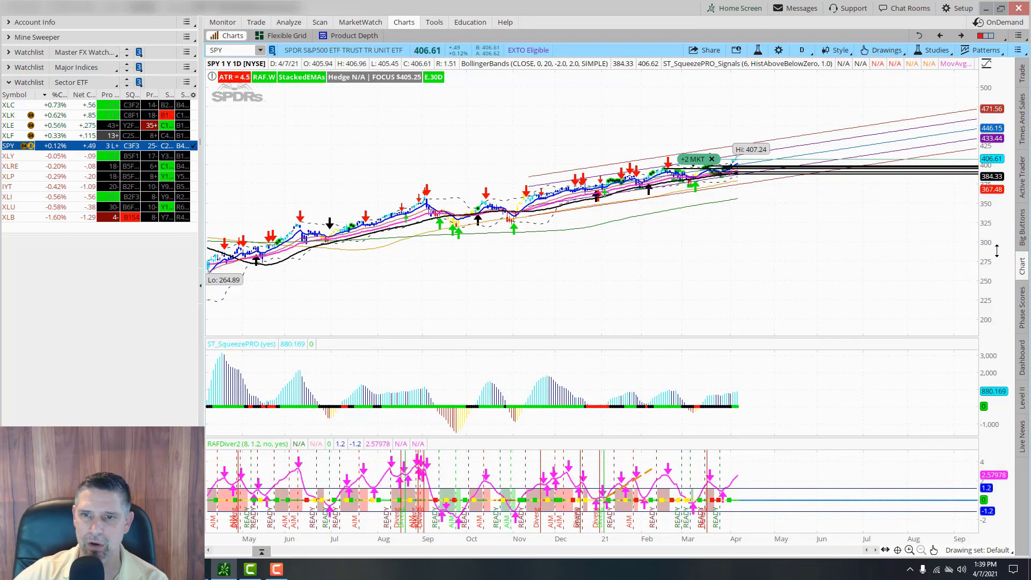
drag(996, 251, 1012, 181)
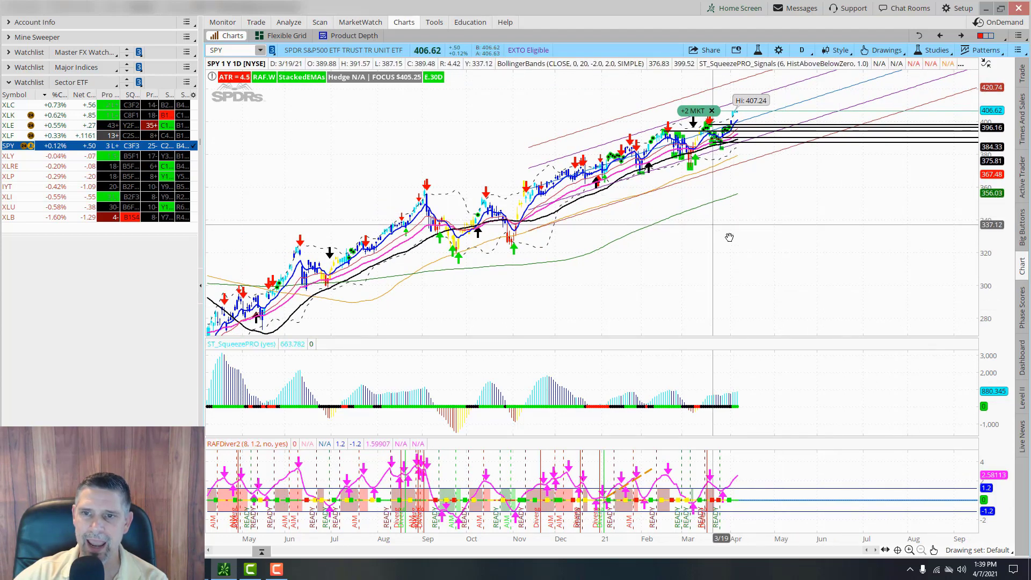
drag(729, 237, 990, 211)
drag(963, 275, 804, 265)
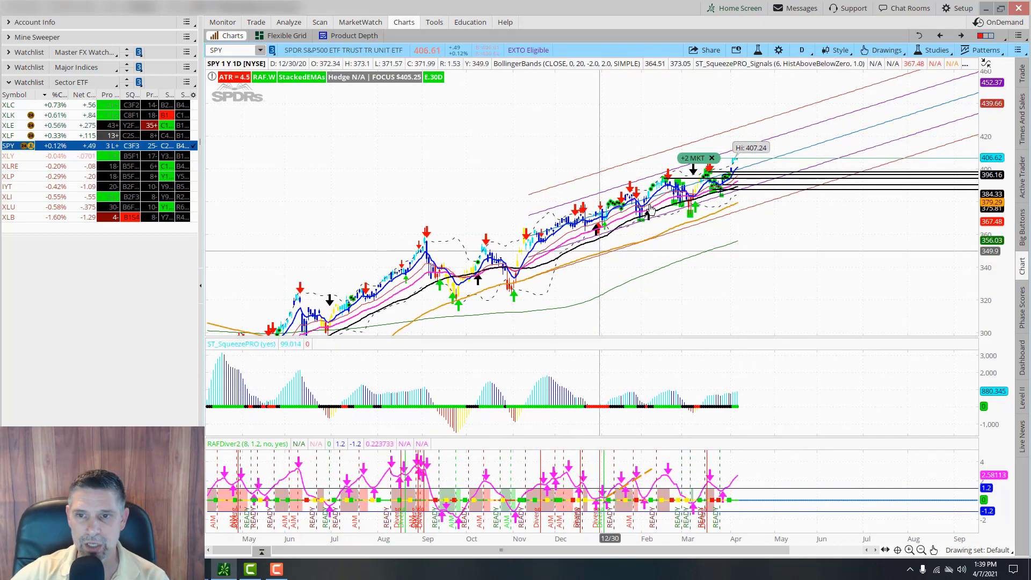
Step: Look through the Appearance, Favorite time frames and Time axis chart settings and close them without changes
click(779, 51)
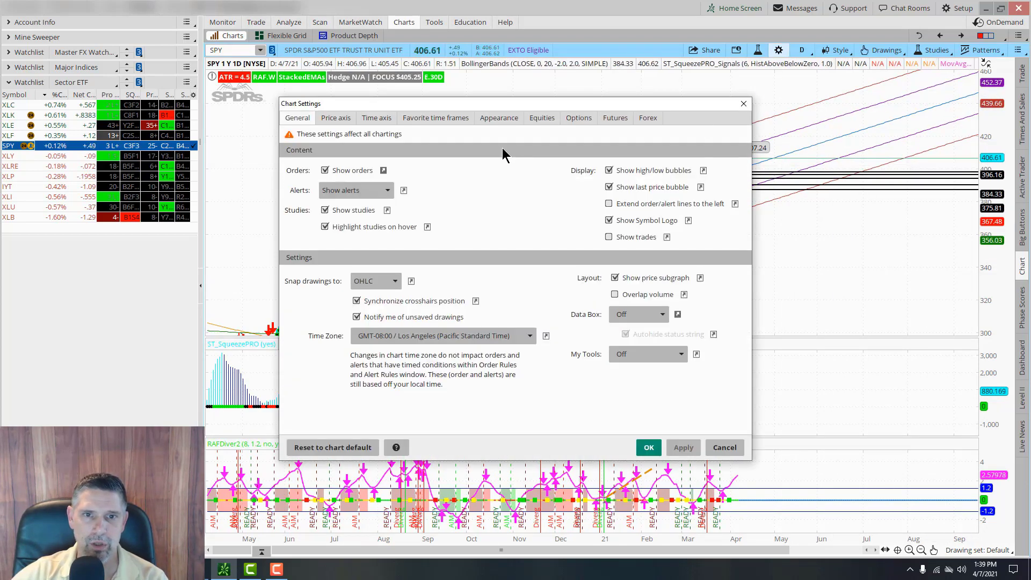
click(499, 119)
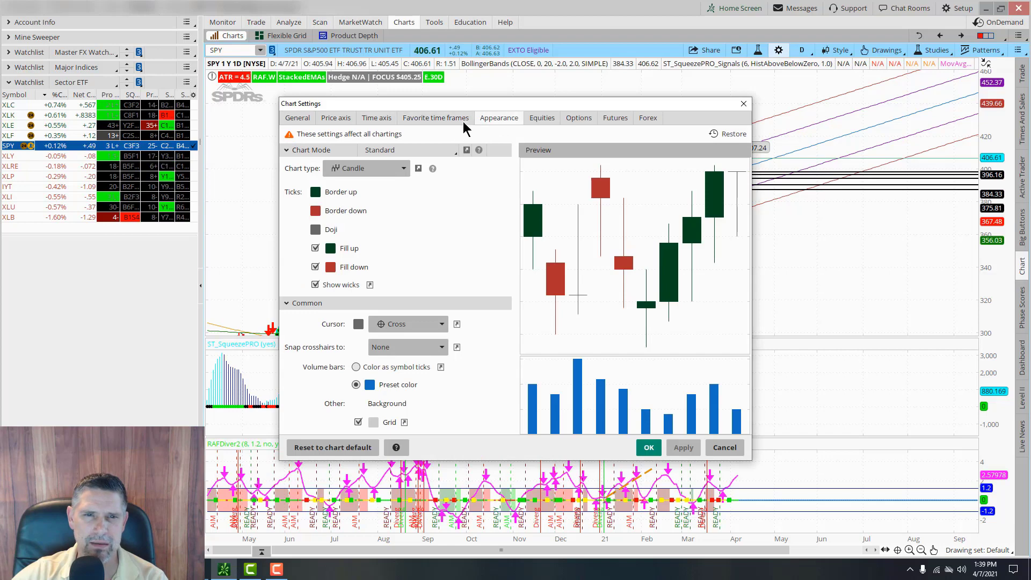
click(438, 119)
click(378, 120)
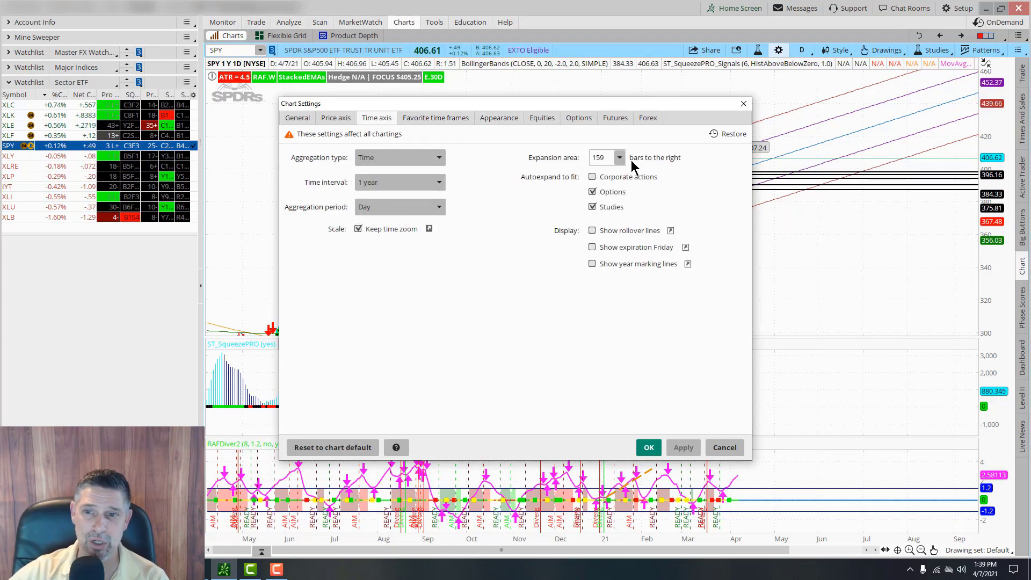
click(743, 105)
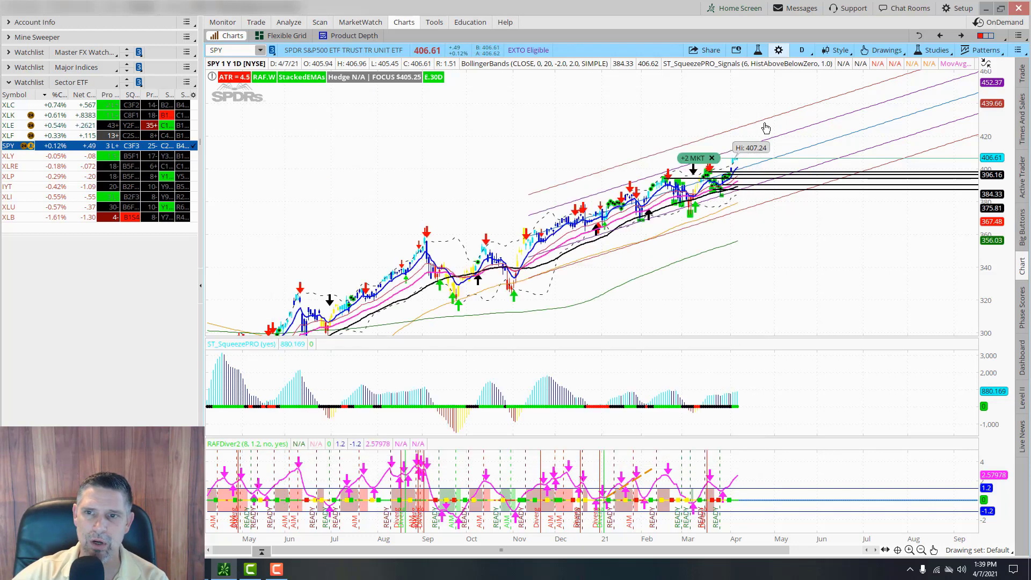
Step: Set the time axis expansion area to 20 bars to the right in the chart settings
click(779, 51)
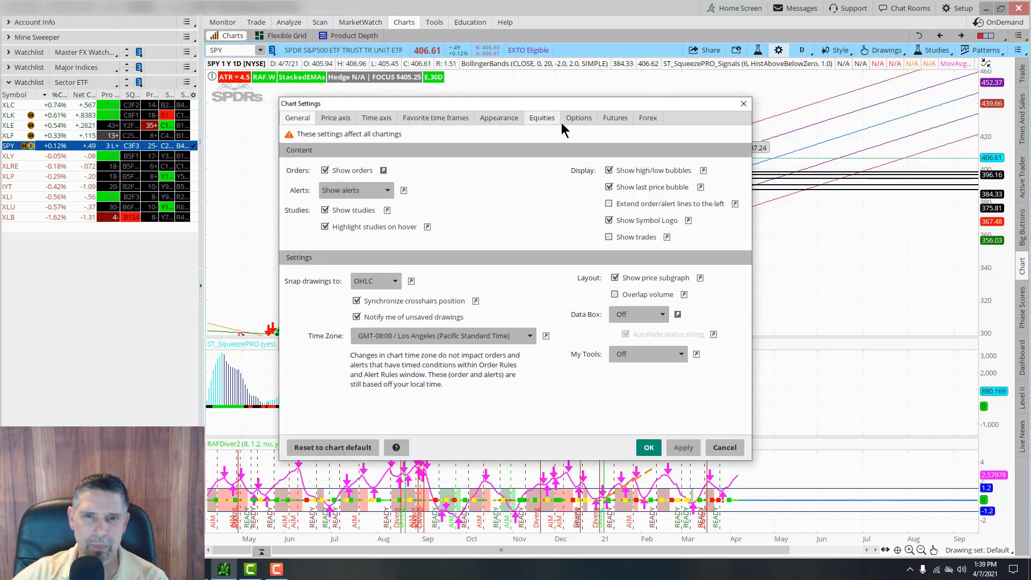
click(427, 122)
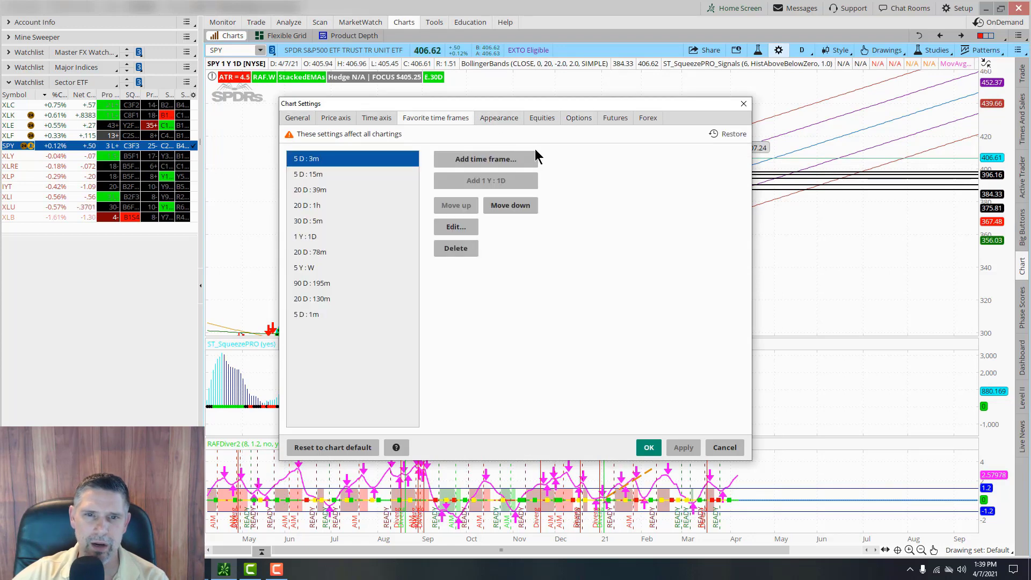
click(378, 119)
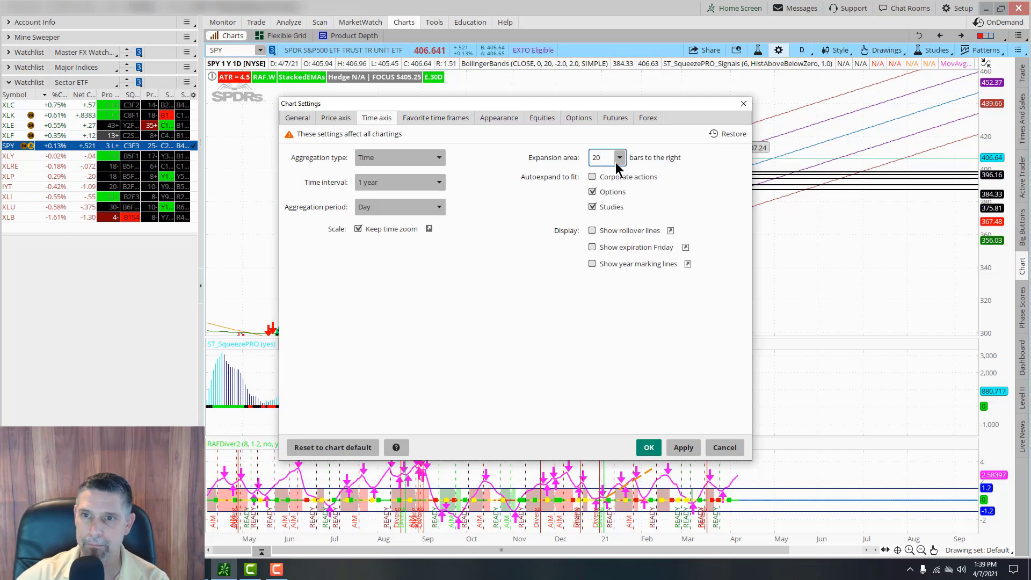
click(674, 454)
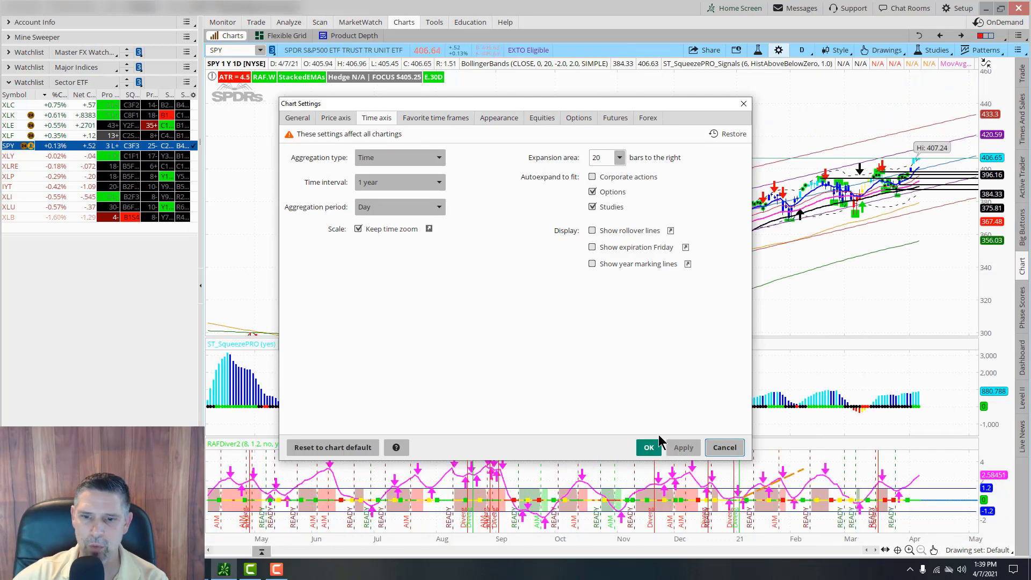
click(652, 446)
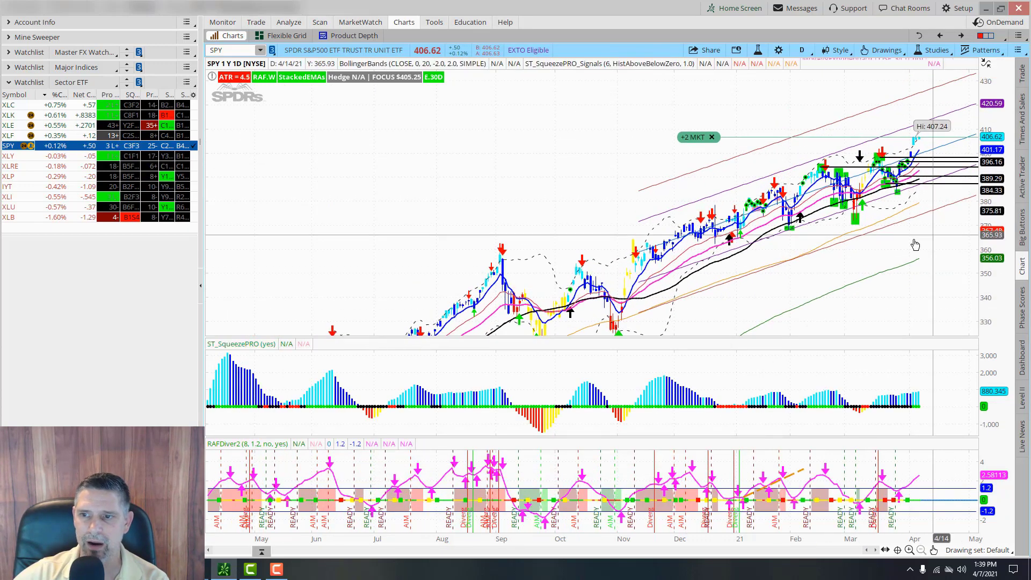
Step: Pan the SPY chart slightly, switch to the Pointer tool and zoom in on the candles from late August onward
drag(914, 245, 860, 238)
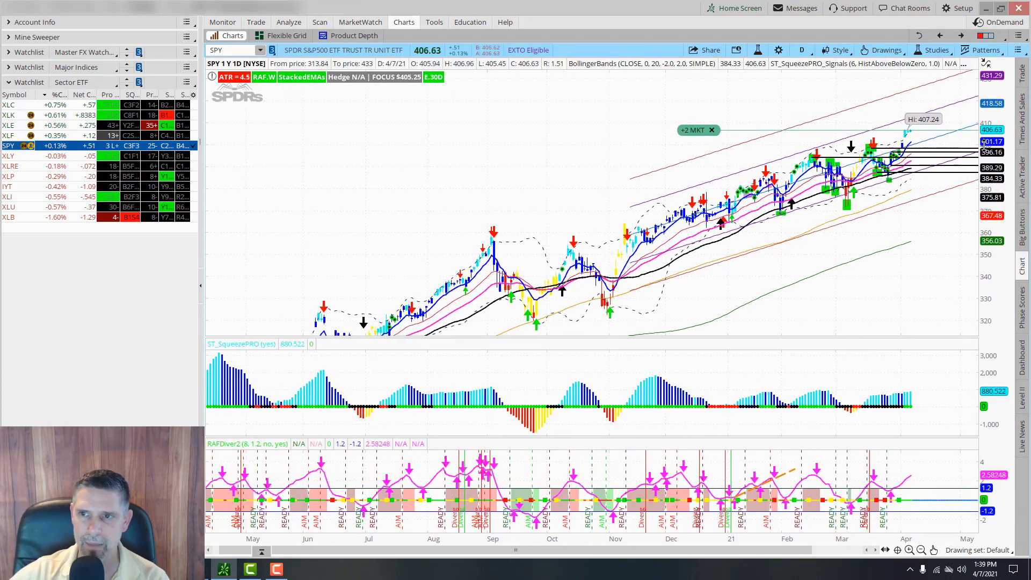
click(934, 549)
click(963, 325)
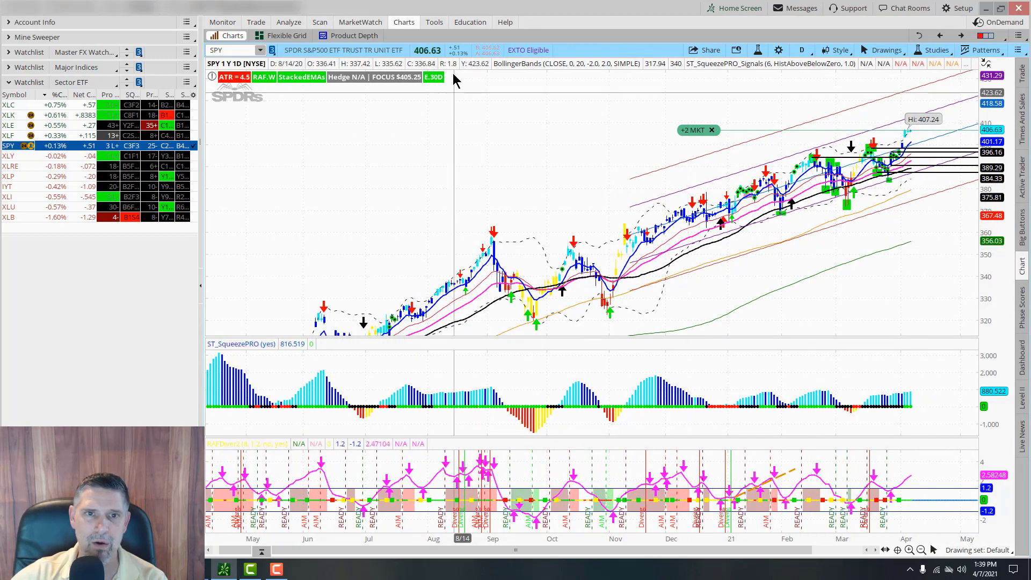
drag(453, 70, 923, 306)
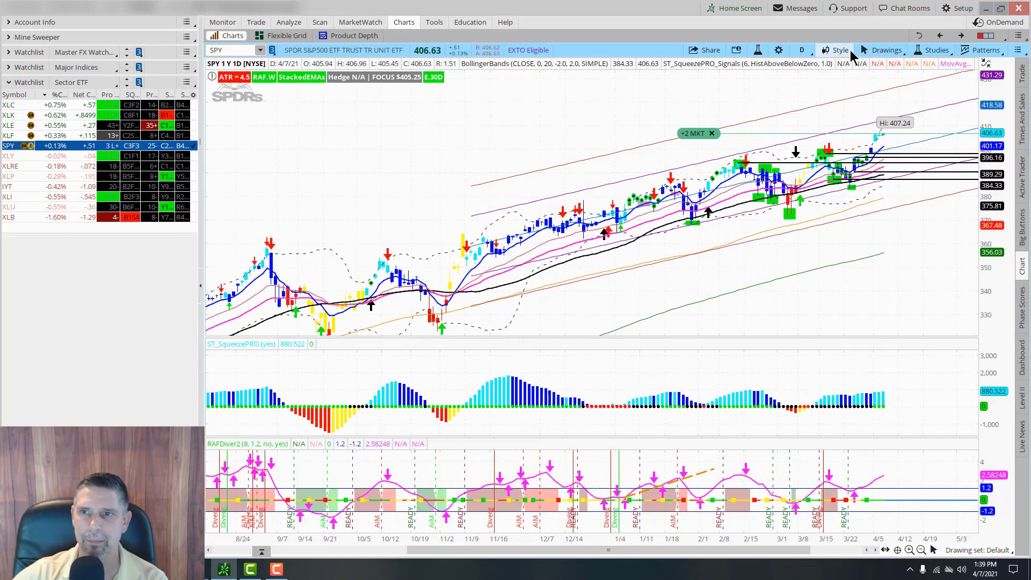
Step: Draw a rising trendline beneath the SPY lows from 11/19/20 to about mid-February with the Trendline tool
click(883, 50)
mouse_move(859, 140)
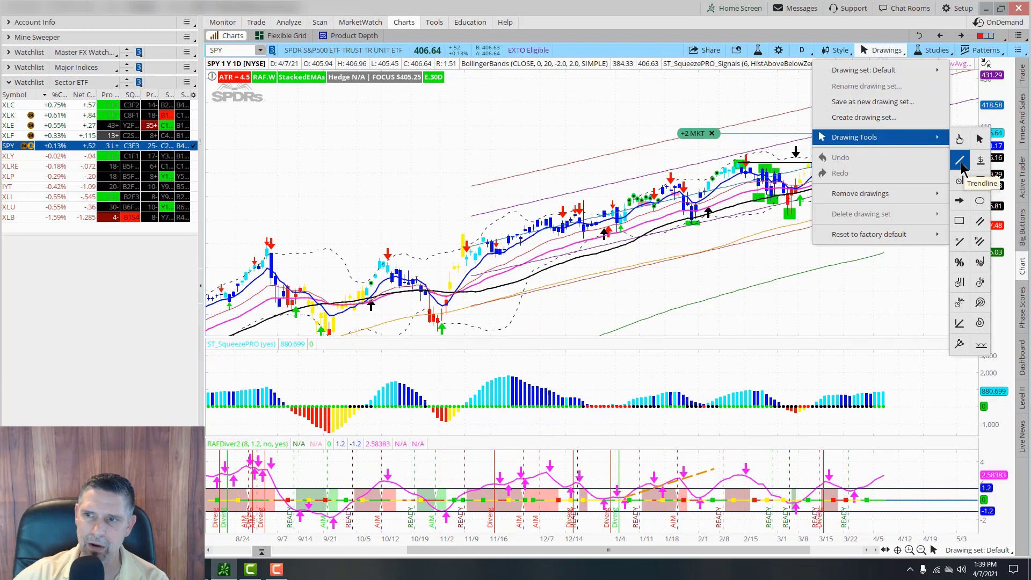
click(959, 160)
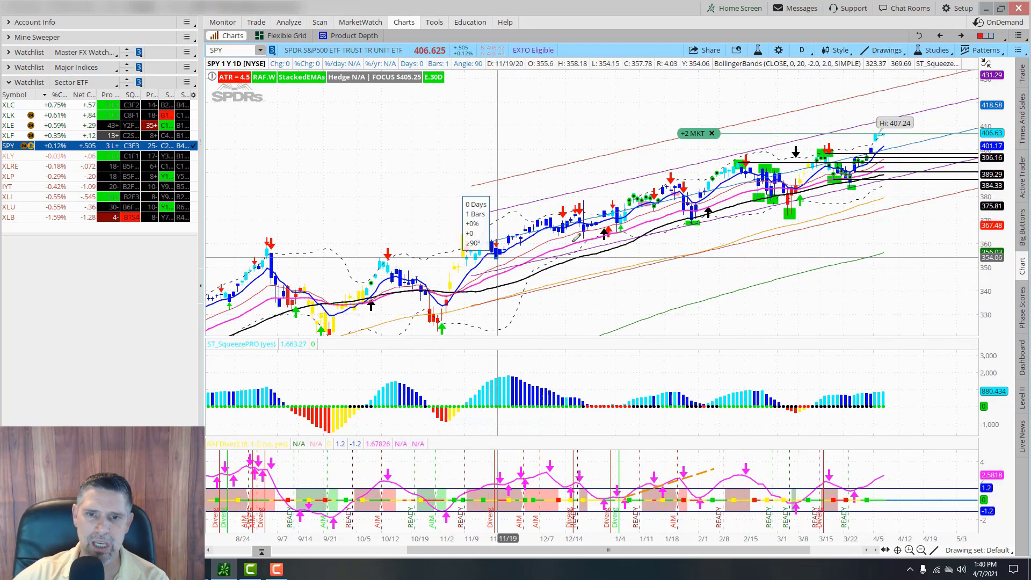
drag(576, 238, 751, 207)
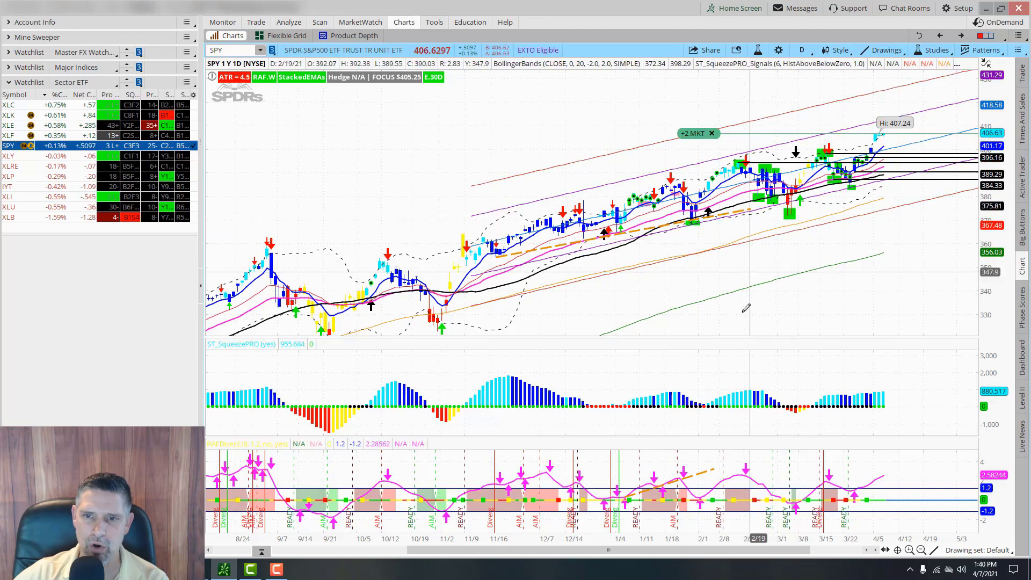
Step: Stretch the price axis and draw a second trendline along the SPY highs from early November to about mid-March
drag(996, 215, 996, 244)
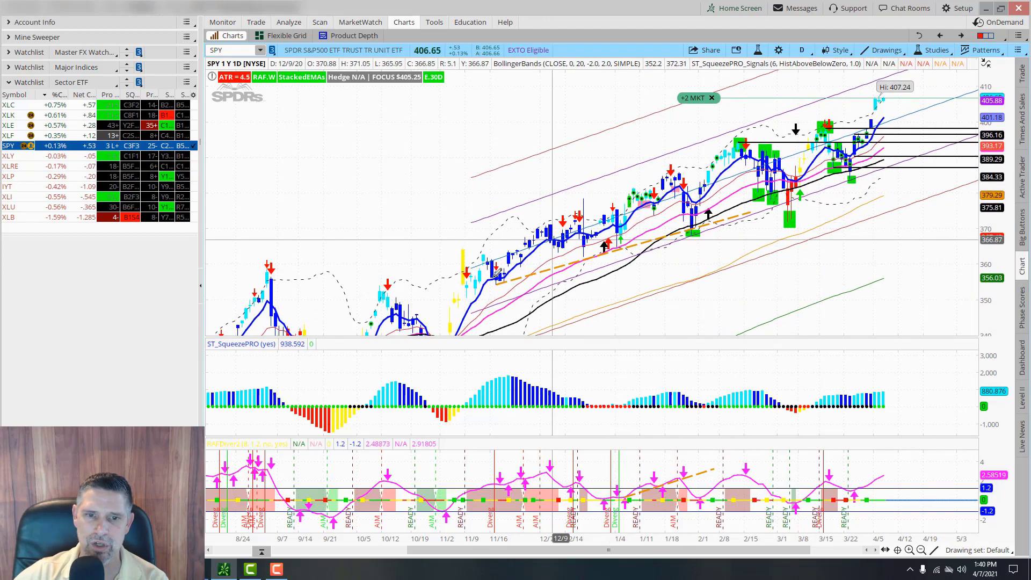
click(464, 249)
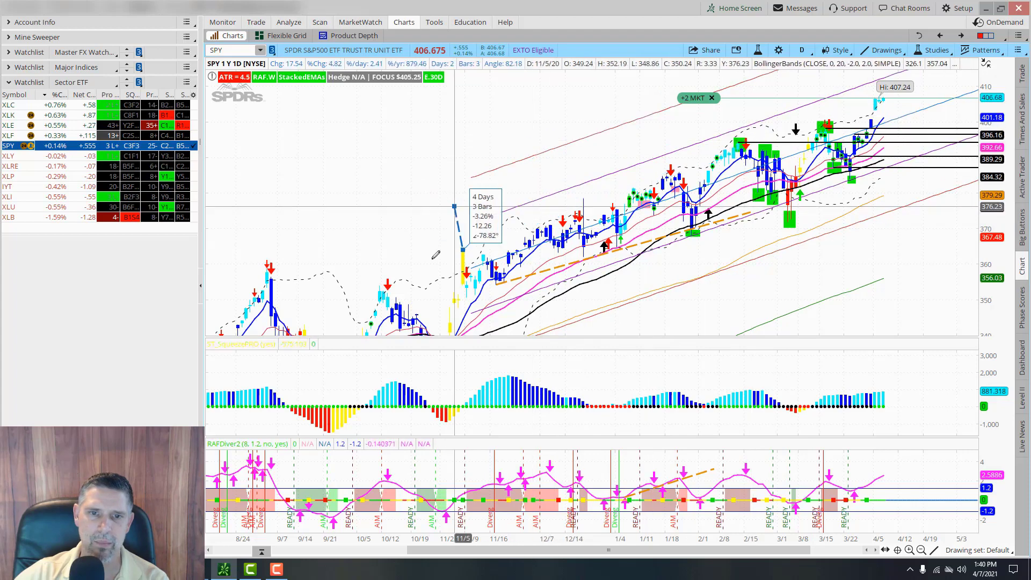
click(687, 137)
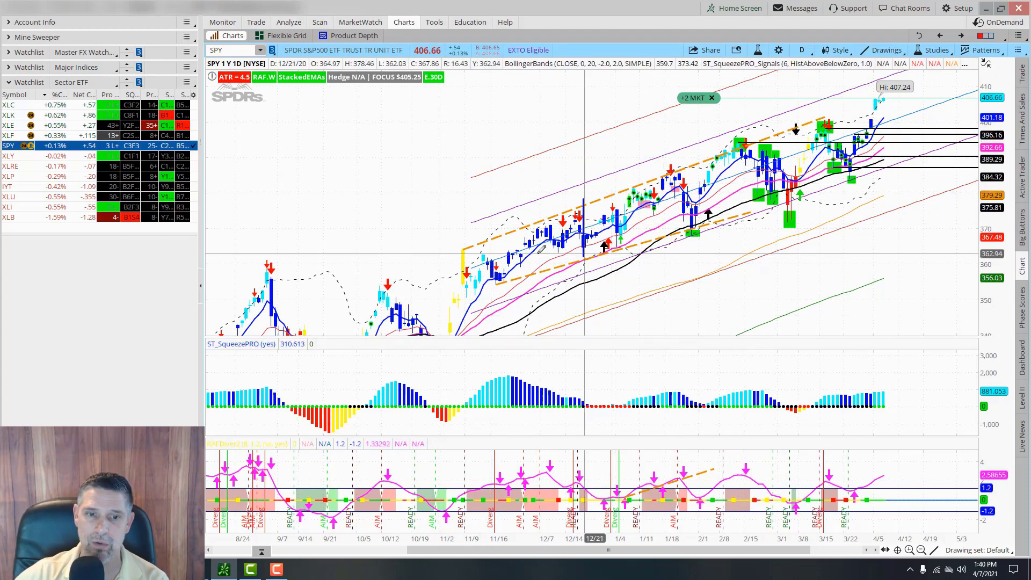
Step: Draw a third rising trendline from the 3/4/21 low past the latest candles, and view the Clear drawing set option without applying it
scroll(929, 212, down, 2)
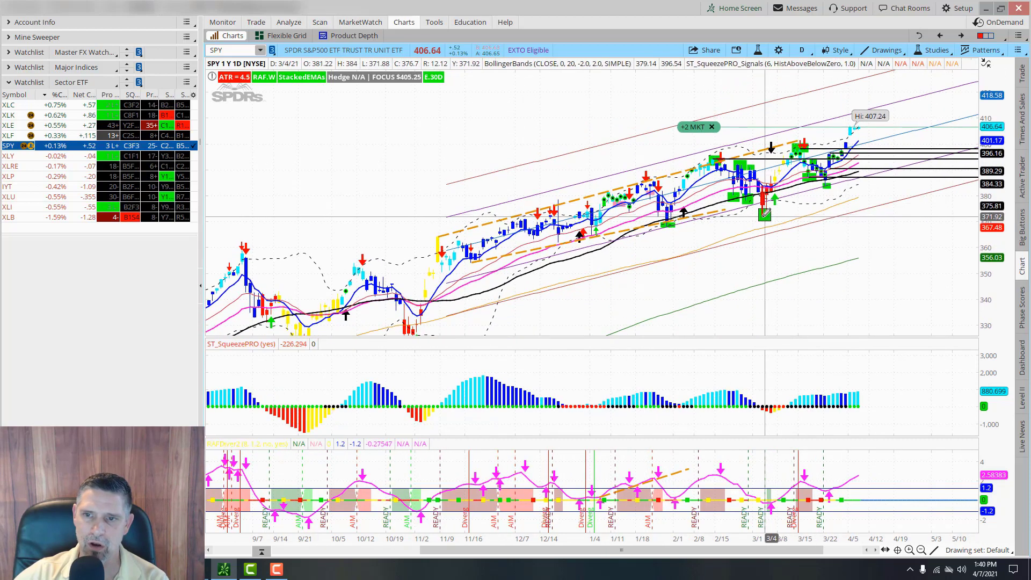
click(764, 214)
click(937, 134)
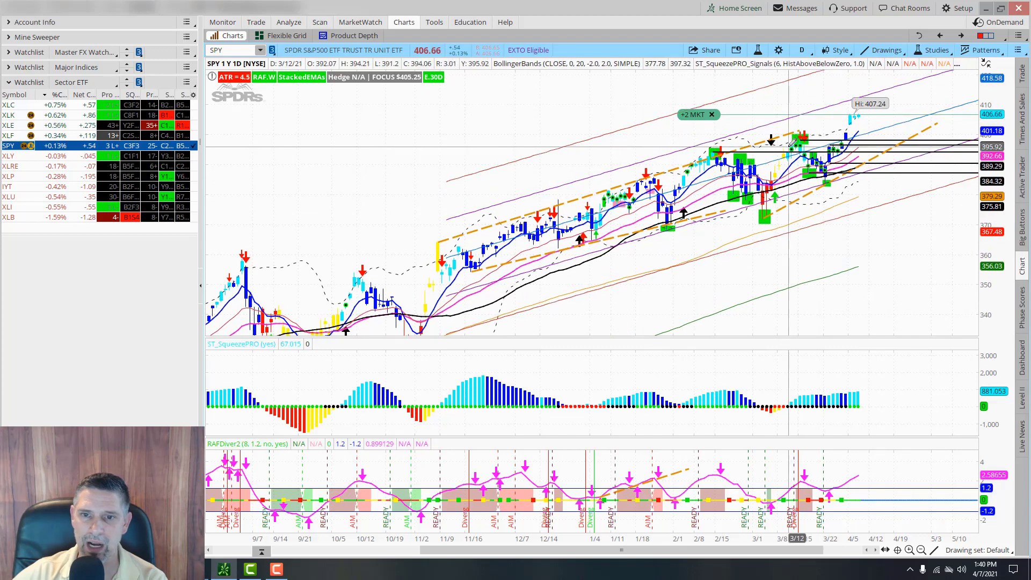
right_click(489, 115)
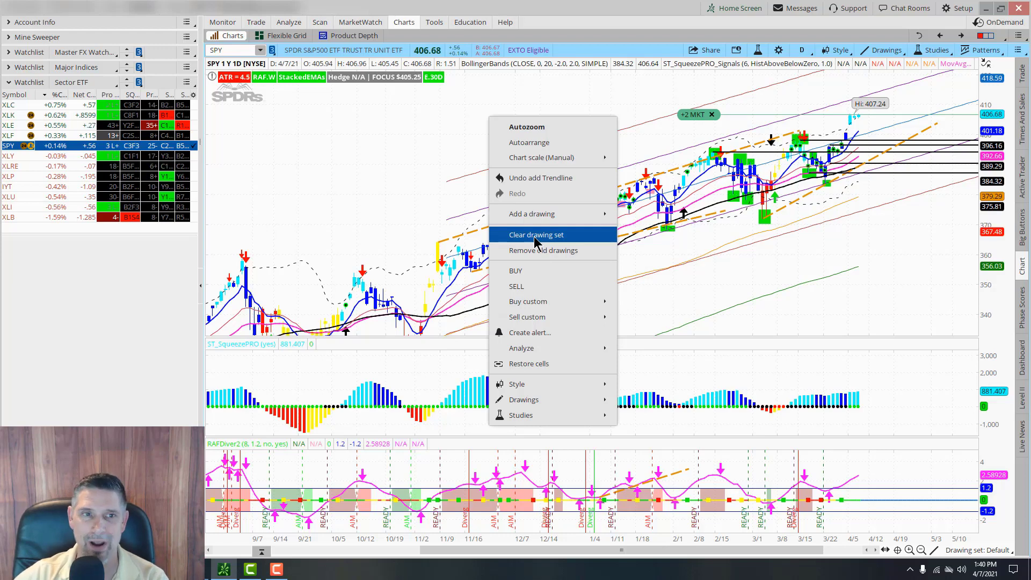
key(Escape)
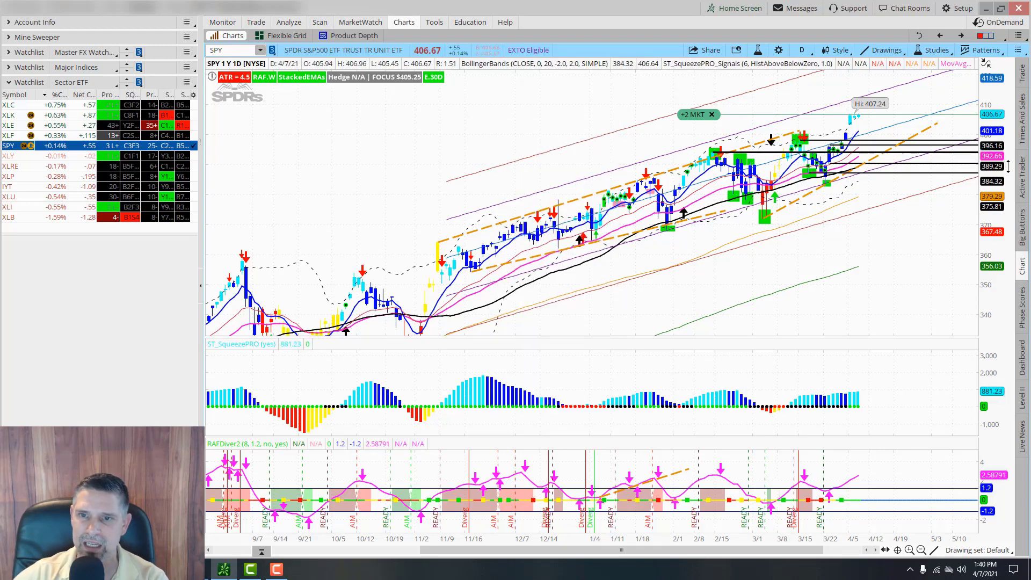
Step: Remove the three orange trendlines from the SPY price chart: the upper line, the lower line and the one from early March
right_click(574, 198)
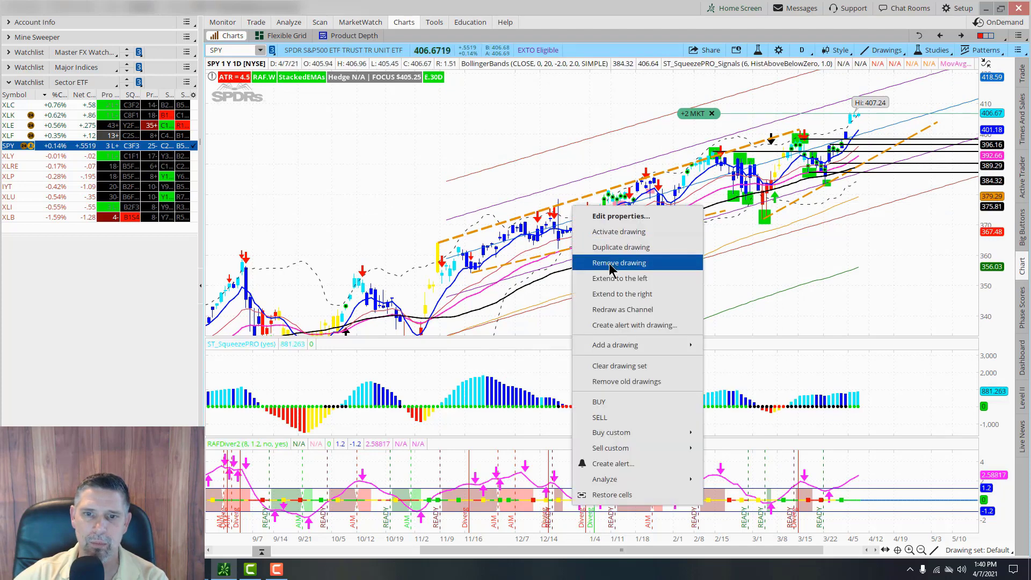
click(596, 263)
right_click(597, 236)
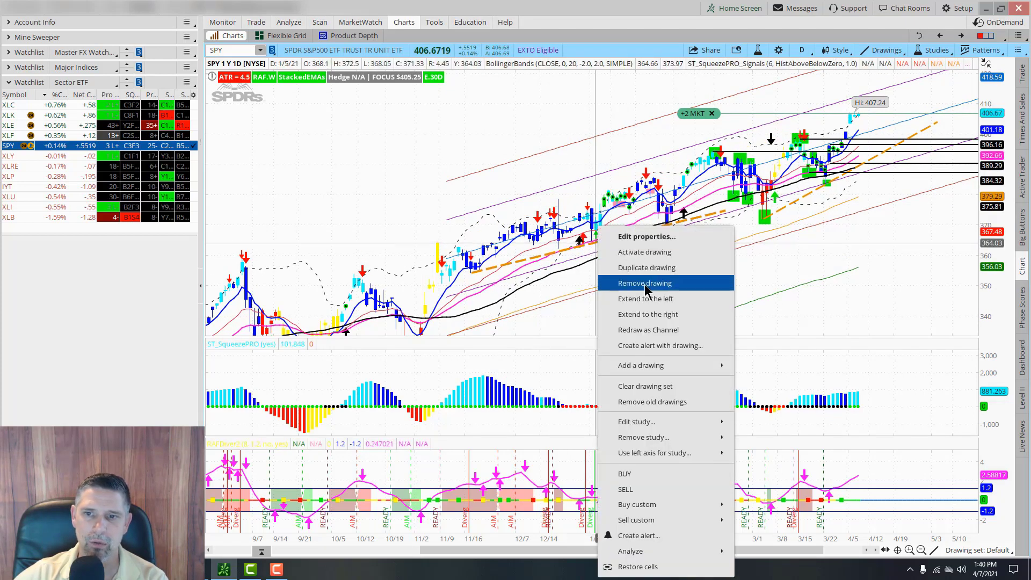
click(644, 281)
right_click(787, 204)
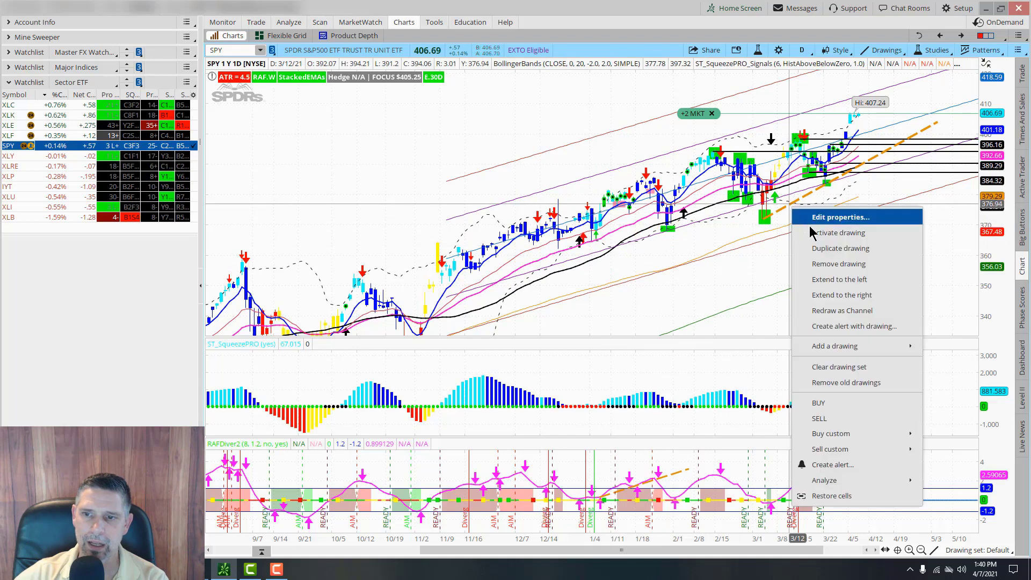
click(833, 264)
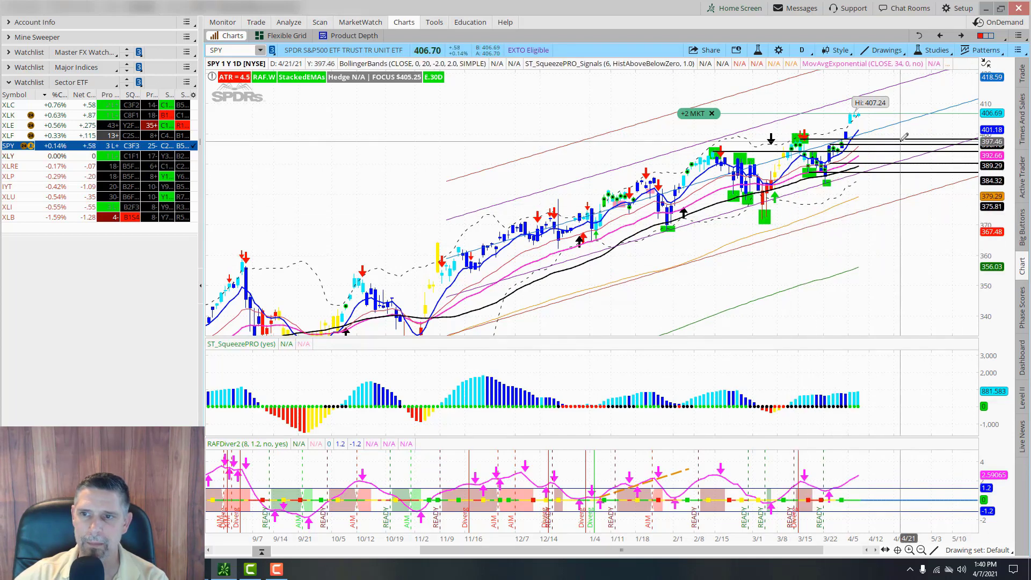
Step: Place a horizontal price level at 354.15 from the 11/19/2020 low with the Price Level drawing tool
click(880, 50)
mouse_move(940, 139)
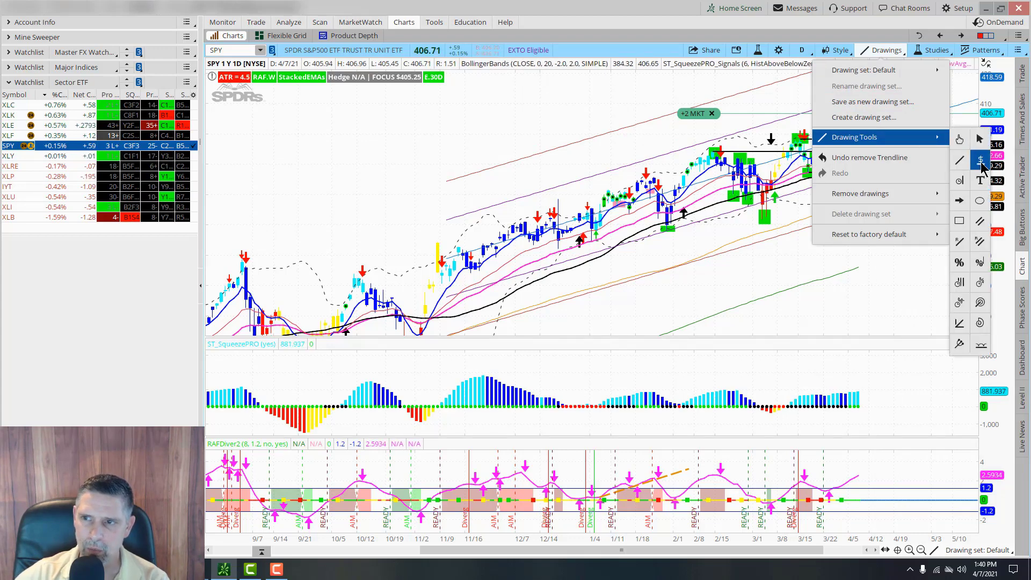
click(980, 161)
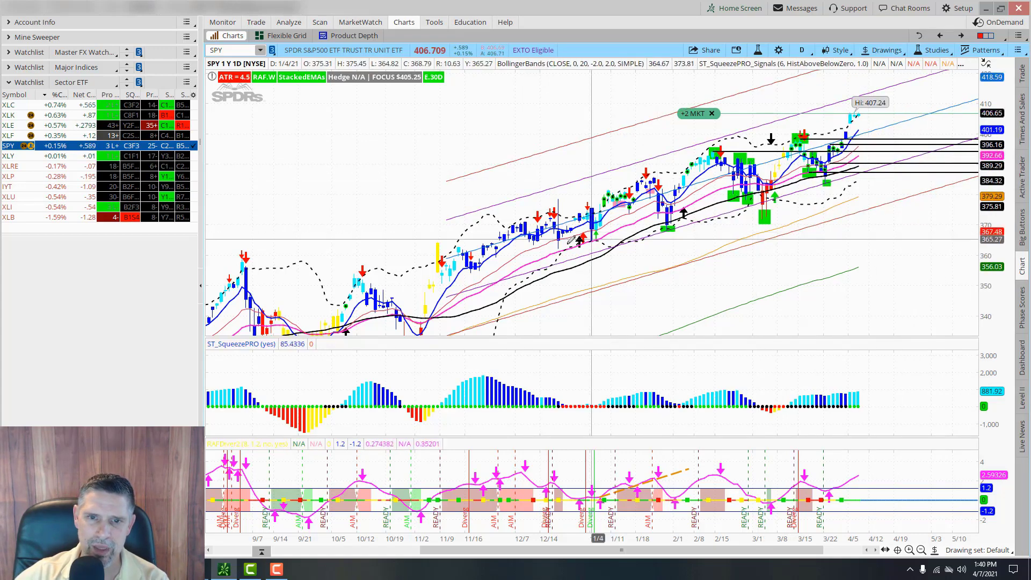
click(472, 272)
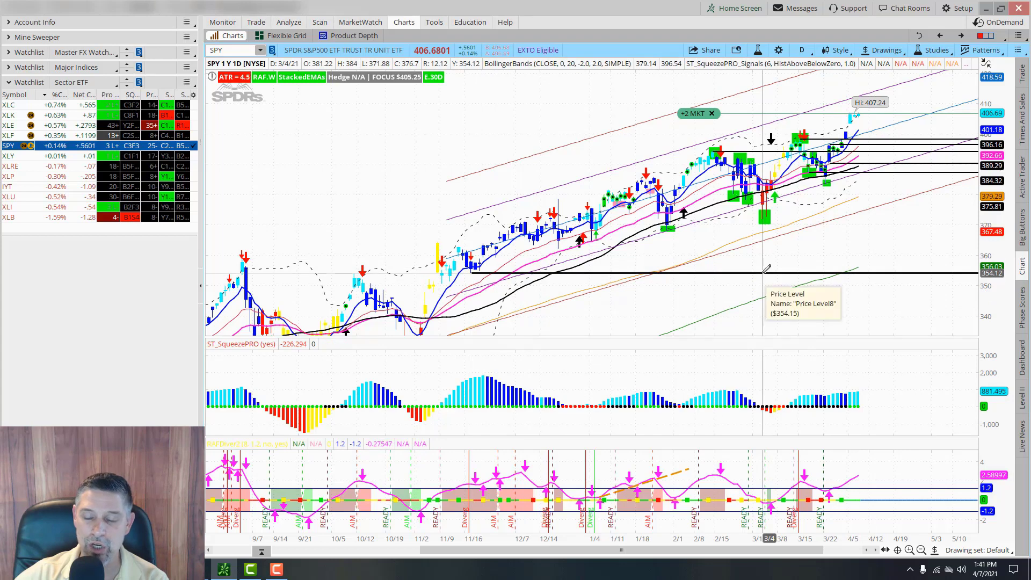
Step: Review the color and line style options in the new price level's properties, keeping black and the solid style
right_click(716, 272)
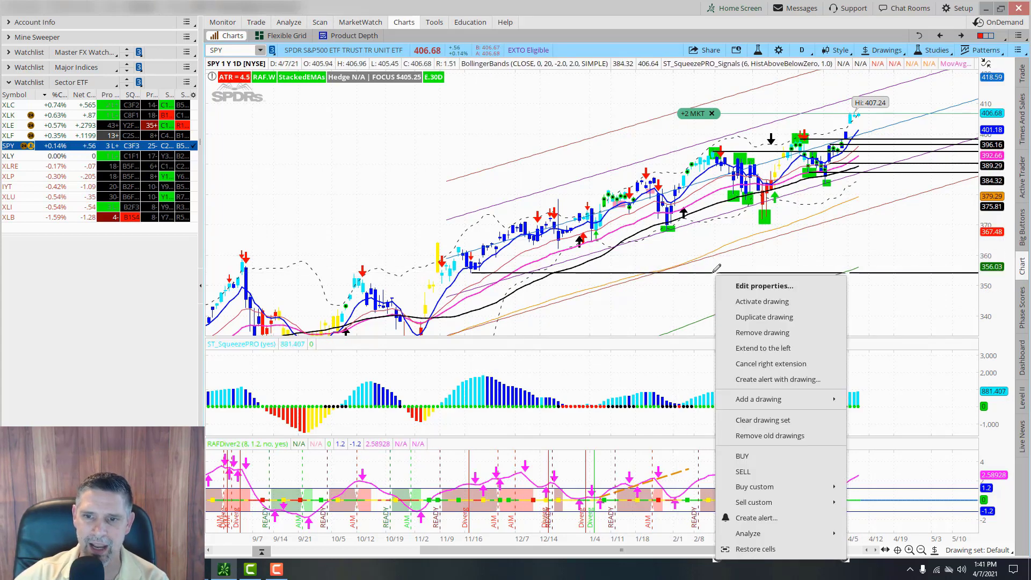
click(743, 286)
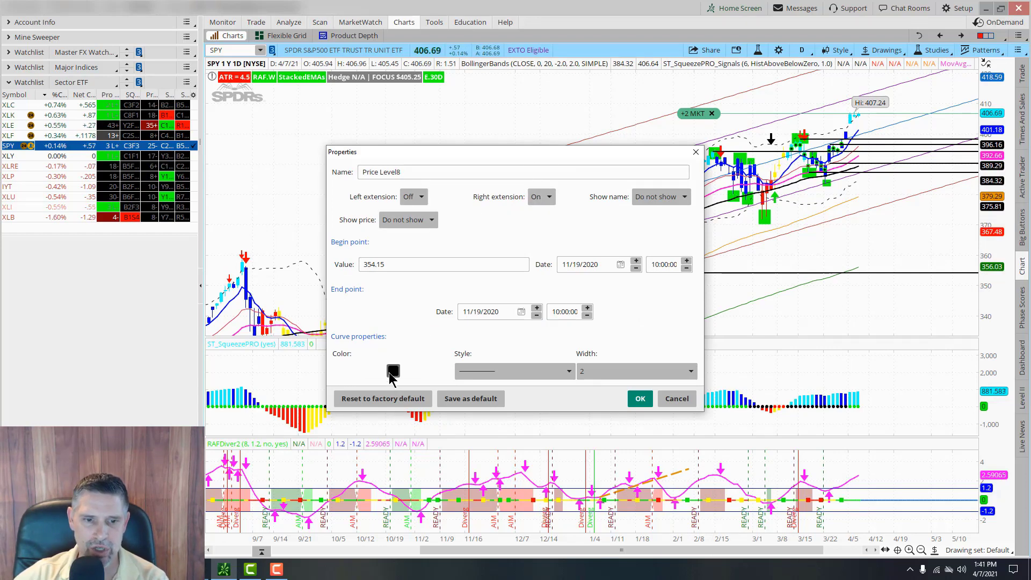
click(393, 371)
click(568, 370)
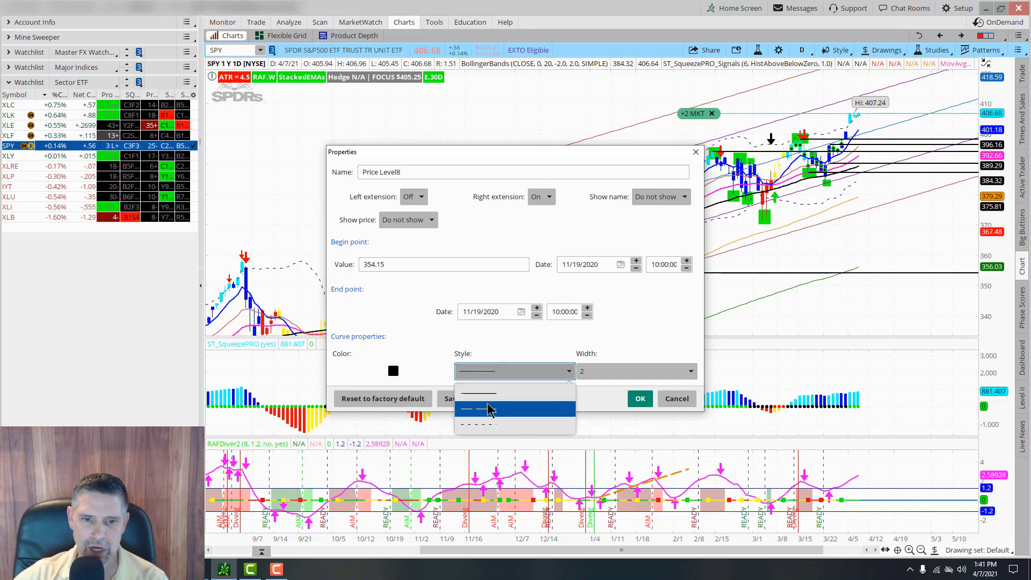
click(640, 398)
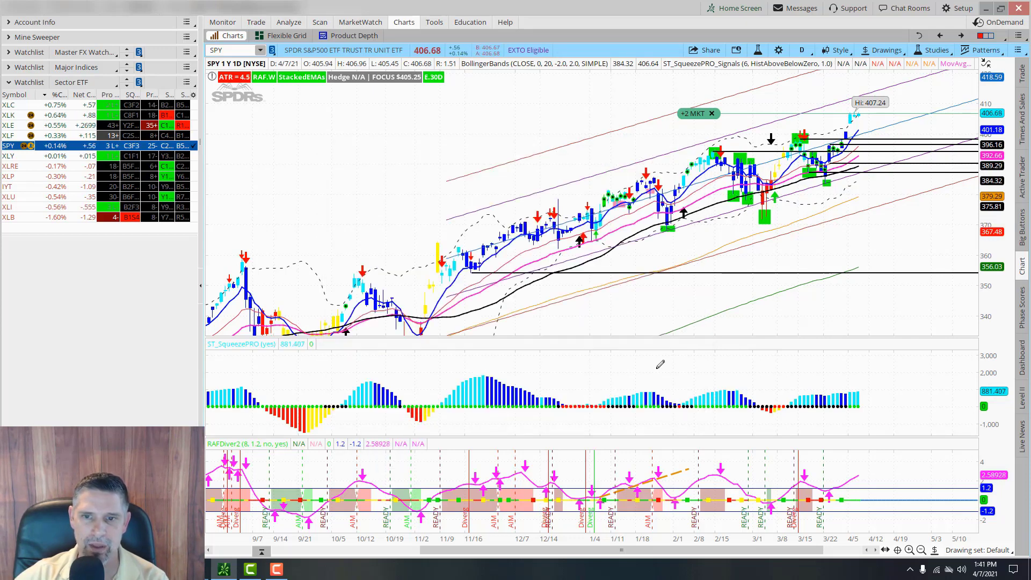
Step: Add further price levels at the late-January, late-October and late-September lows, compressing the price axis to fit them
right_click(644, 275)
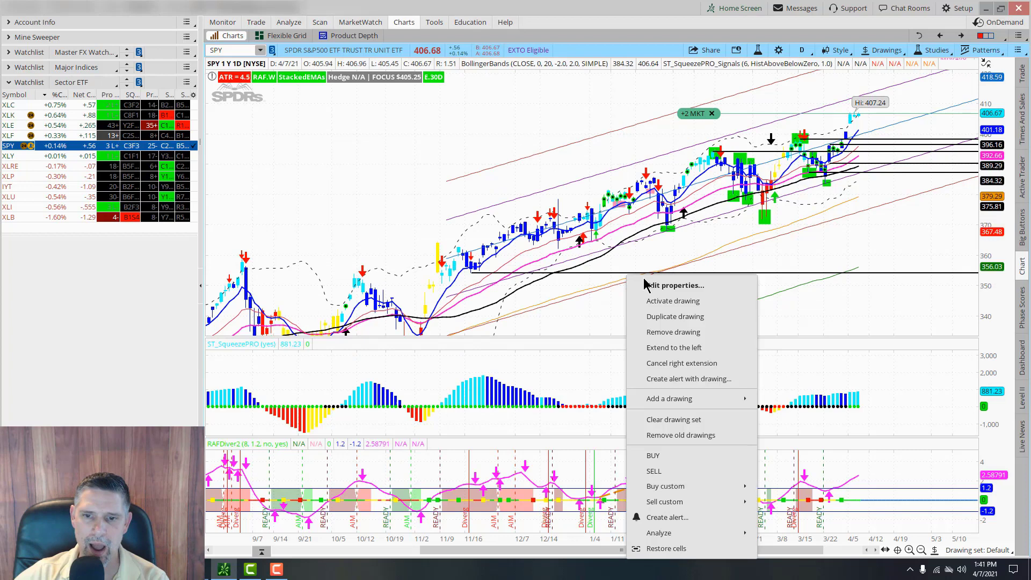
click(674, 347)
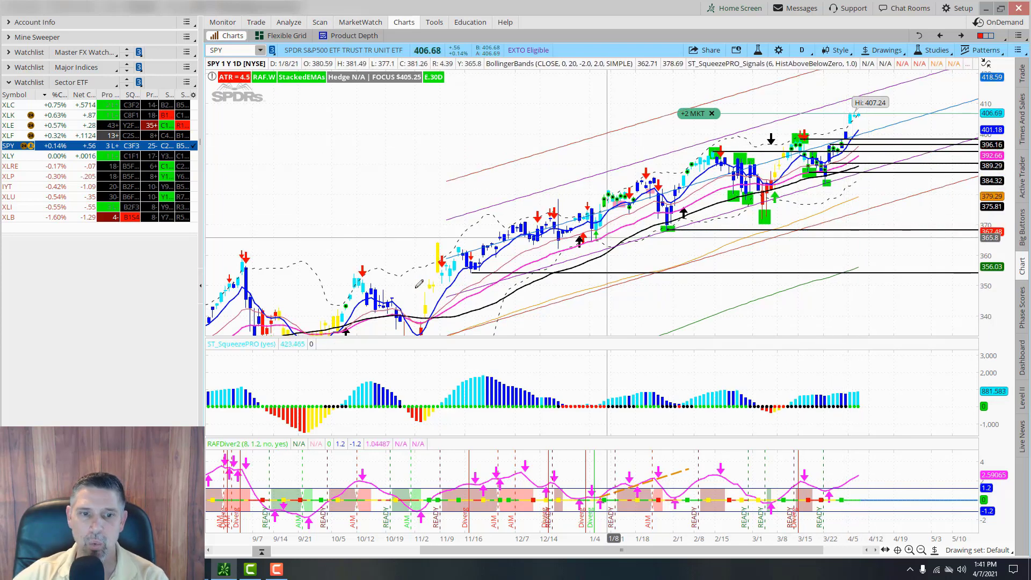
scroll(913, 215, down, 3)
drag(999, 127, 996, 301)
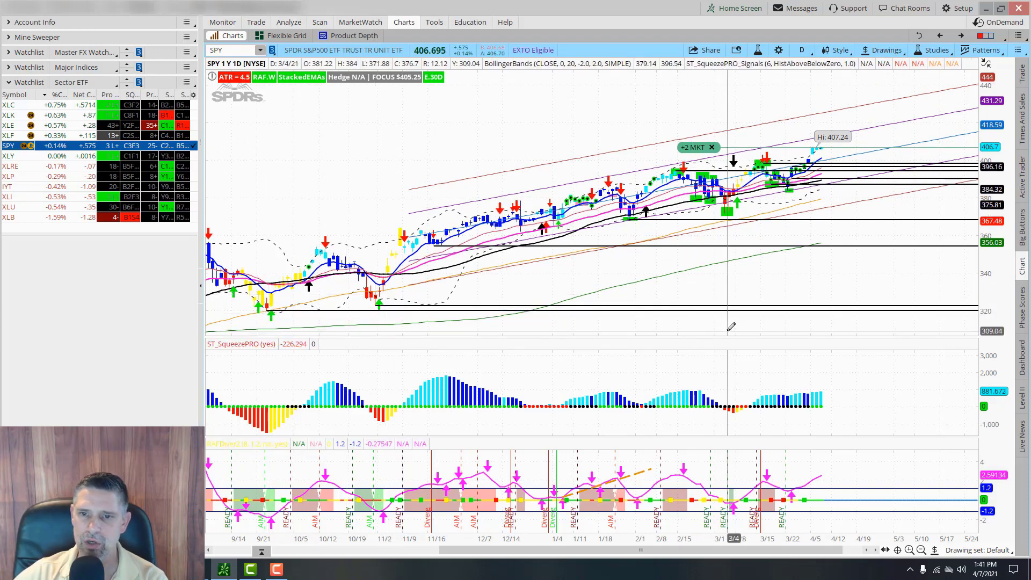
Step: Remove the added price levels beneath the candles, plus the lowest older level that starts in mid-March
right_click(772, 246)
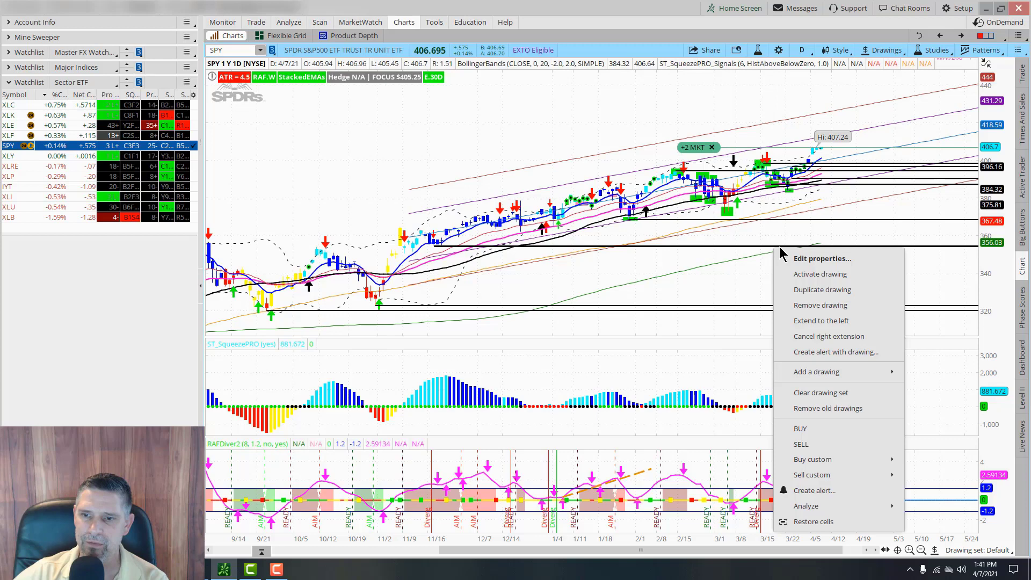
click(818, 289)
click(802, 221)
right_click(803, 221)
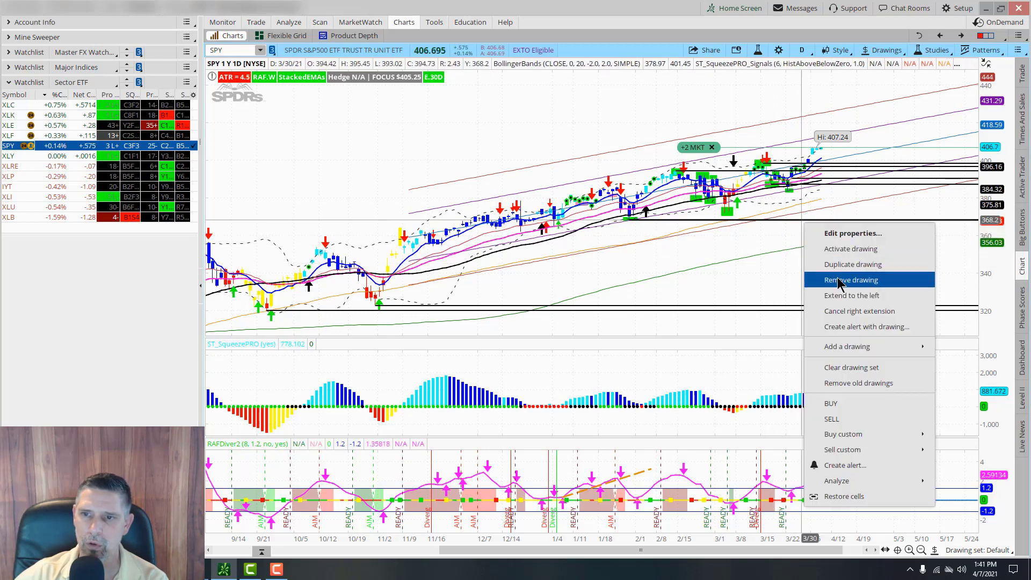
click(839, 280)
right_click(822, 189)
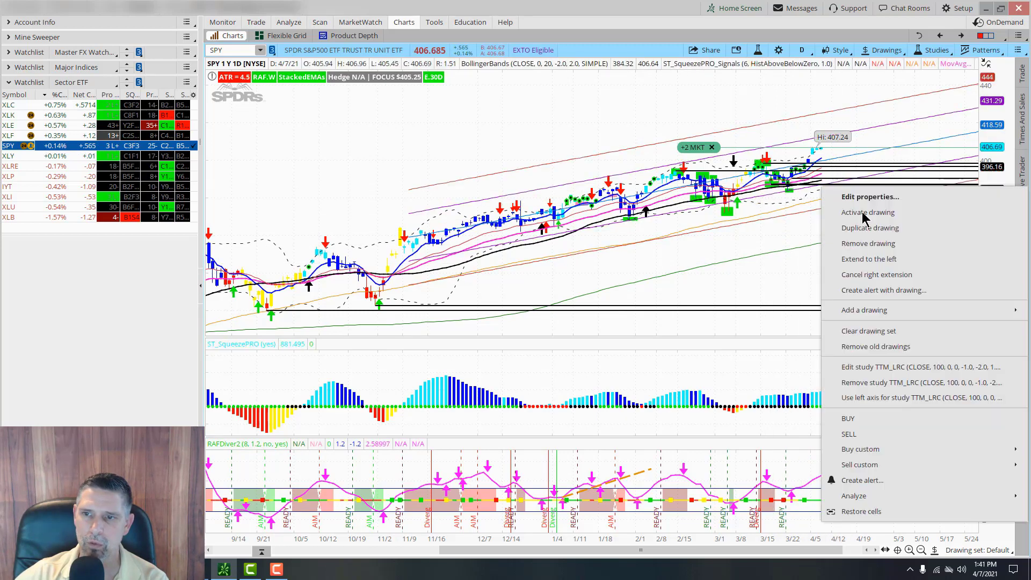
click(866, 248)
right_click(825, 294)
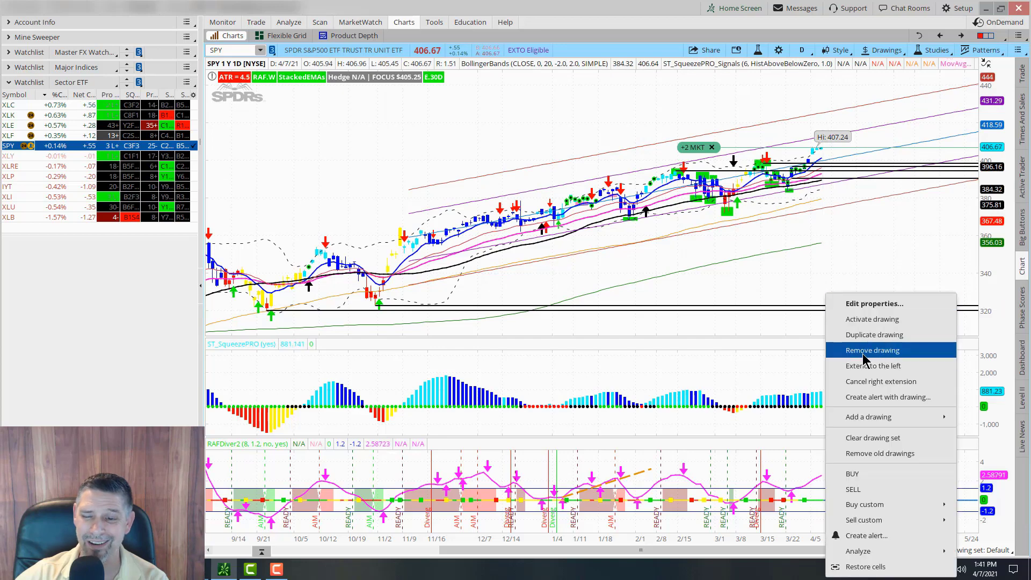
click(863, 352)
right_click(840, 312)
click(875, 356)
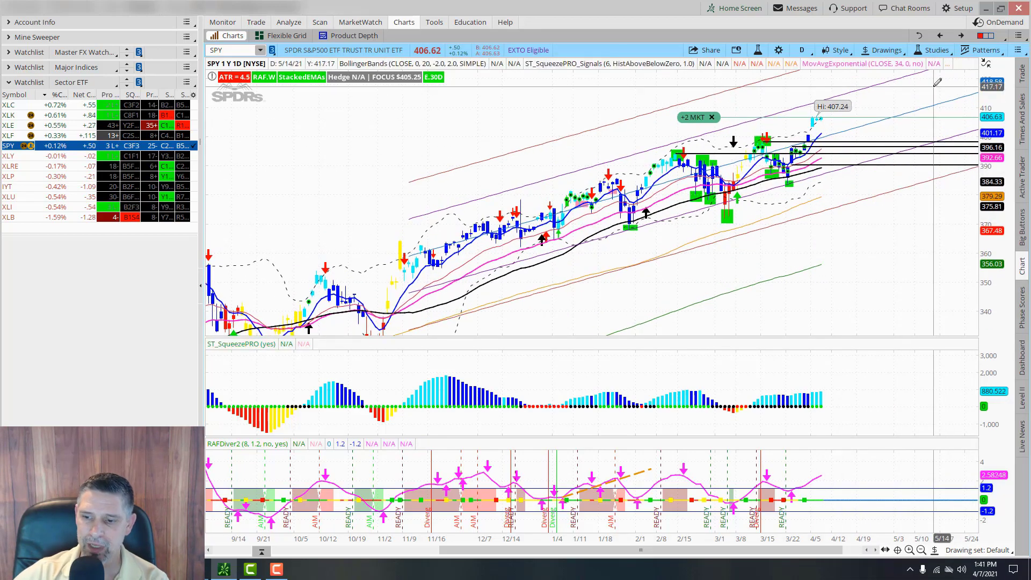
Step: Place a text note reading "jfldsjfldjfldjfld" in the empty expansion area beside the latest candles, and remove it again
click(934, 550)
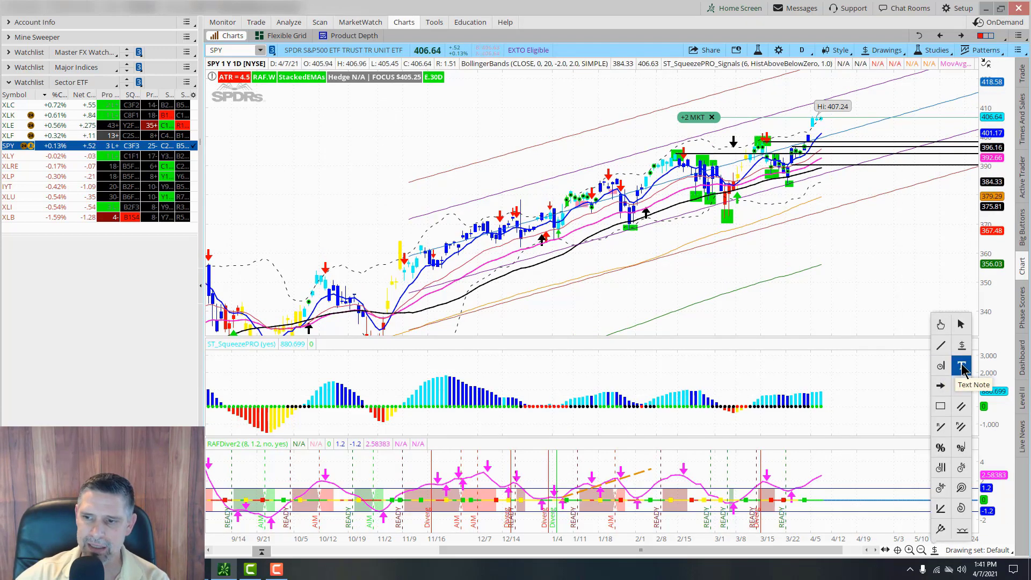
click(962, 367)
click(842, 239)
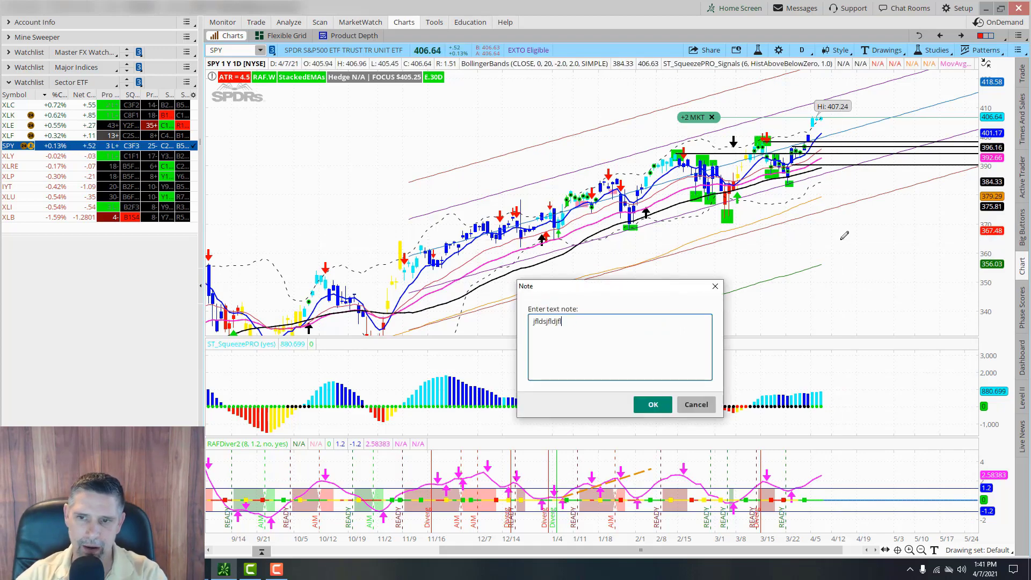
click(654, 406)
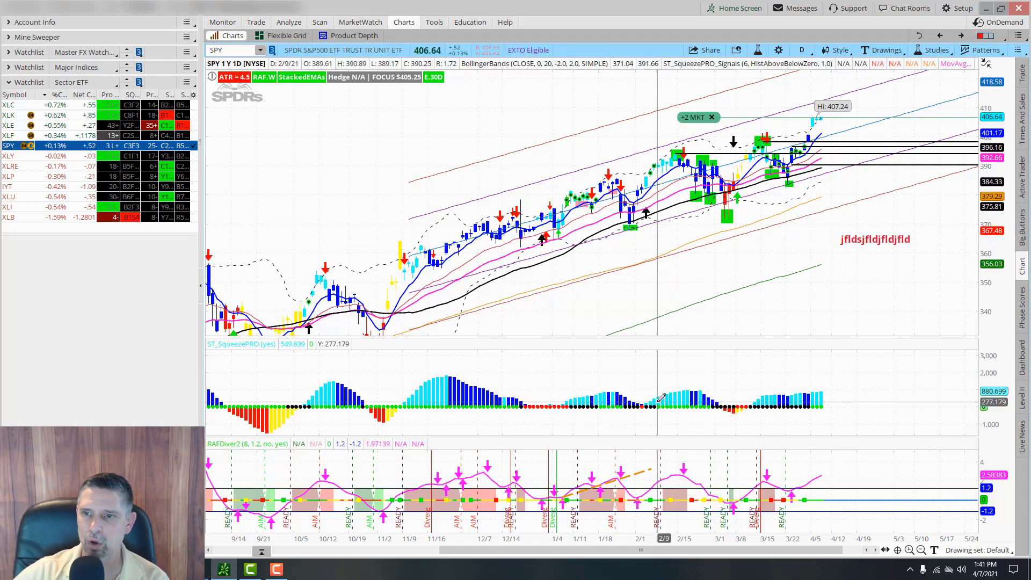
right_click(865, 241)
click(906, 302)
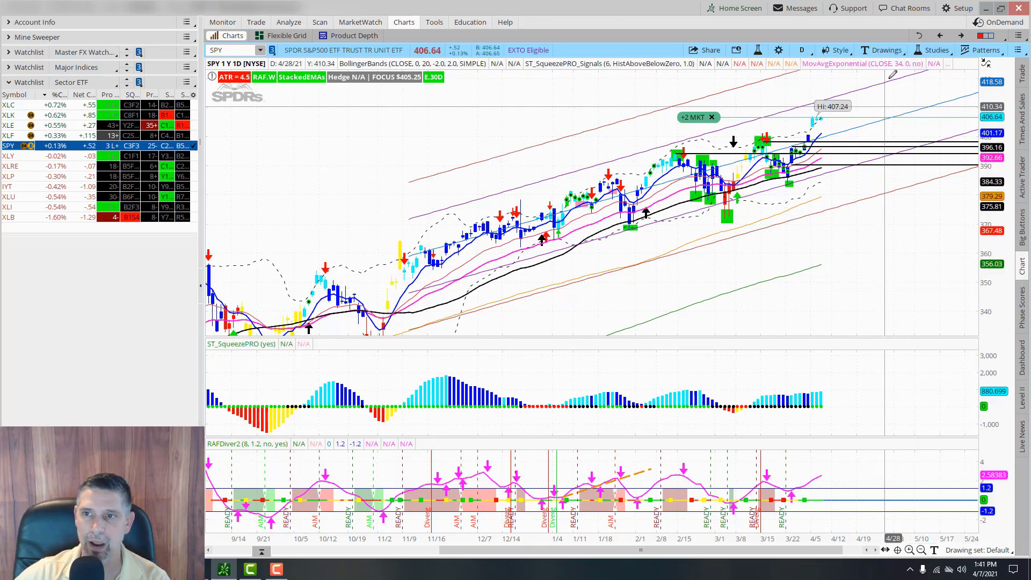
Step: Draw an oval around the early-November high, from about 365.67 to 355.06, and a second one around the mid-October high
click(883, 49)
mouse_move(908, 138)
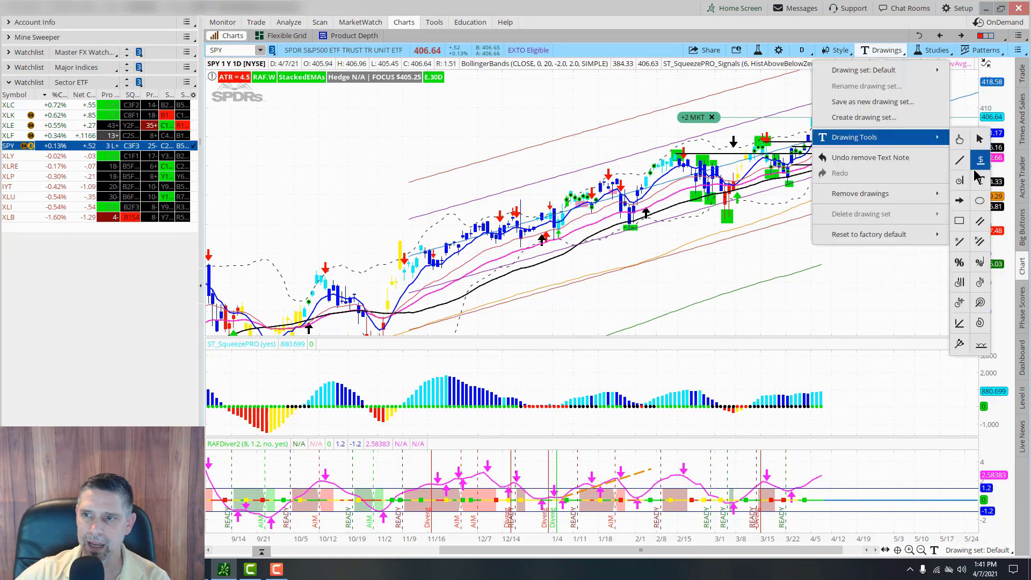
click(980, 201)
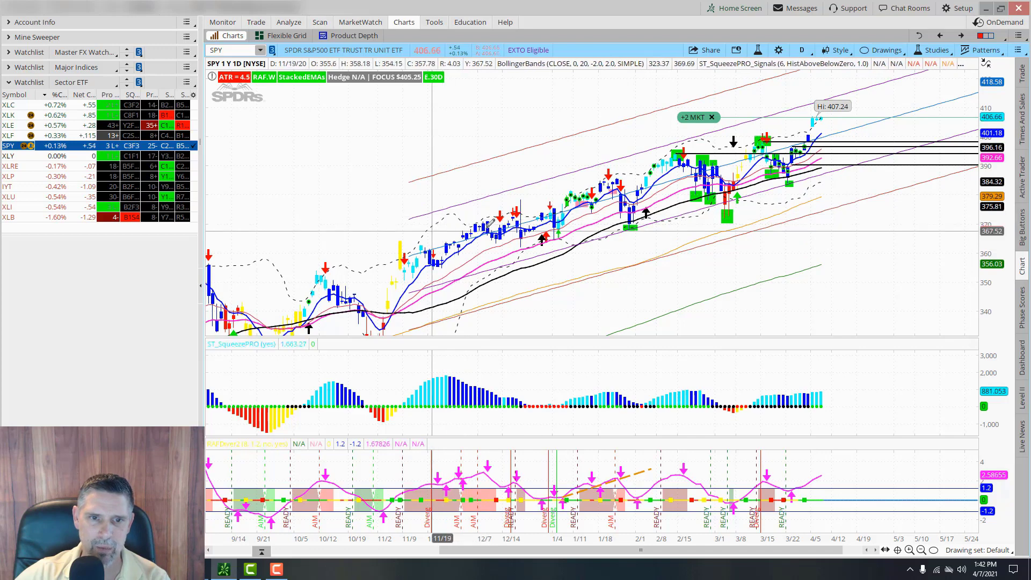
click(389, 236)
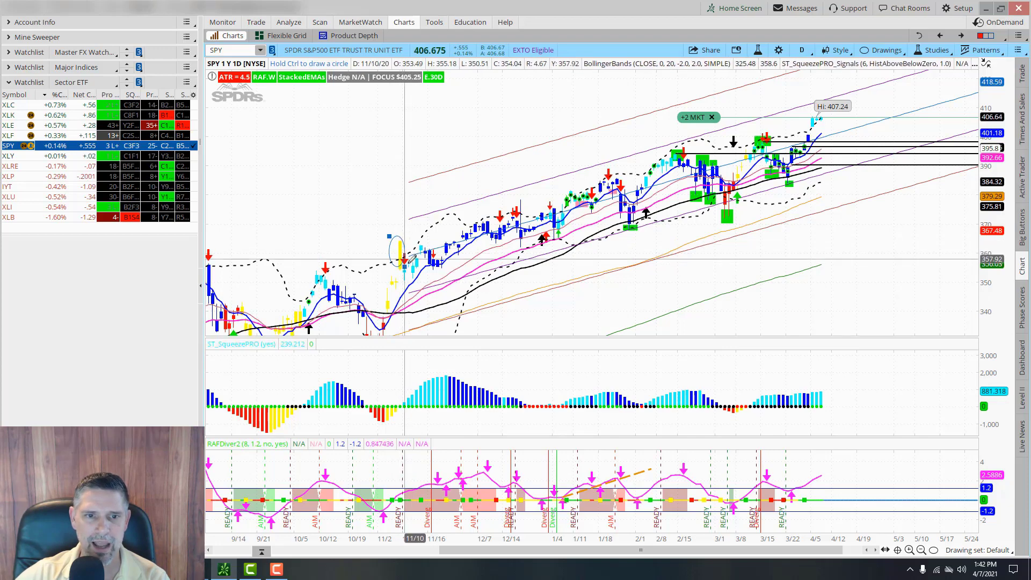
click(412, 262)
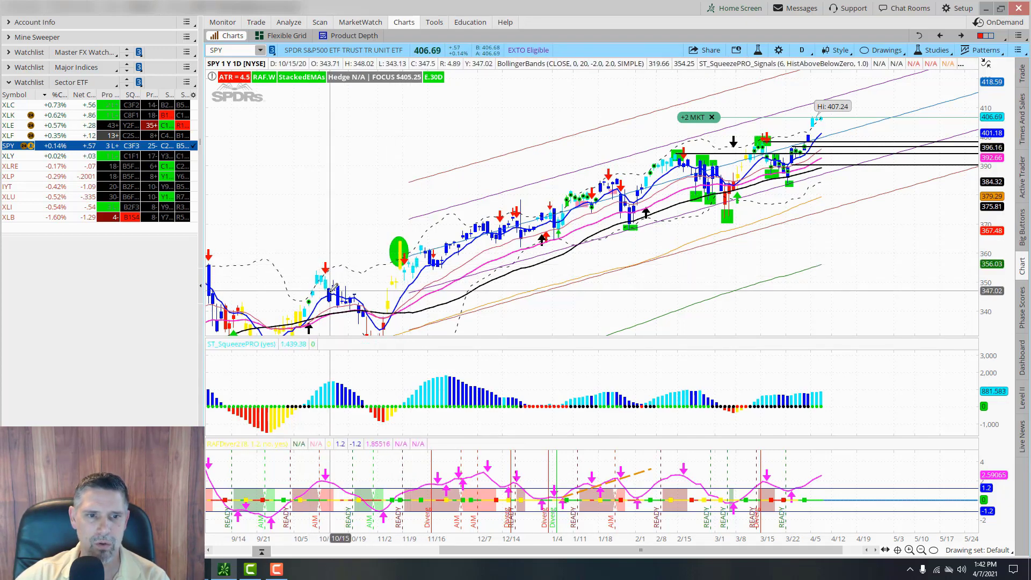
click(307, 264)
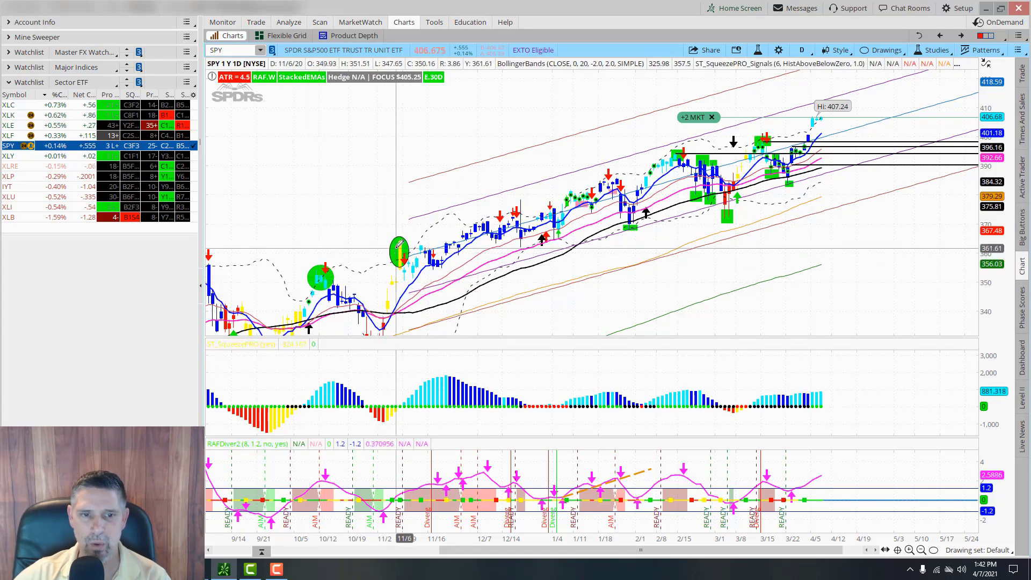
Step: View the color choices in the early-November oval's properties, keeping it green
right_click(396, 243)
click(417, 263)
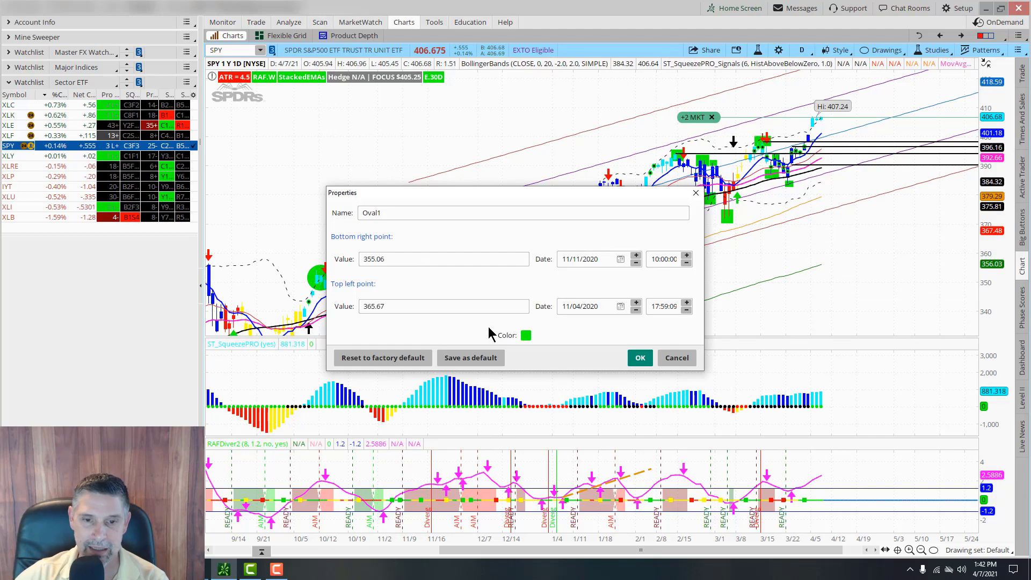
click(526, 335)
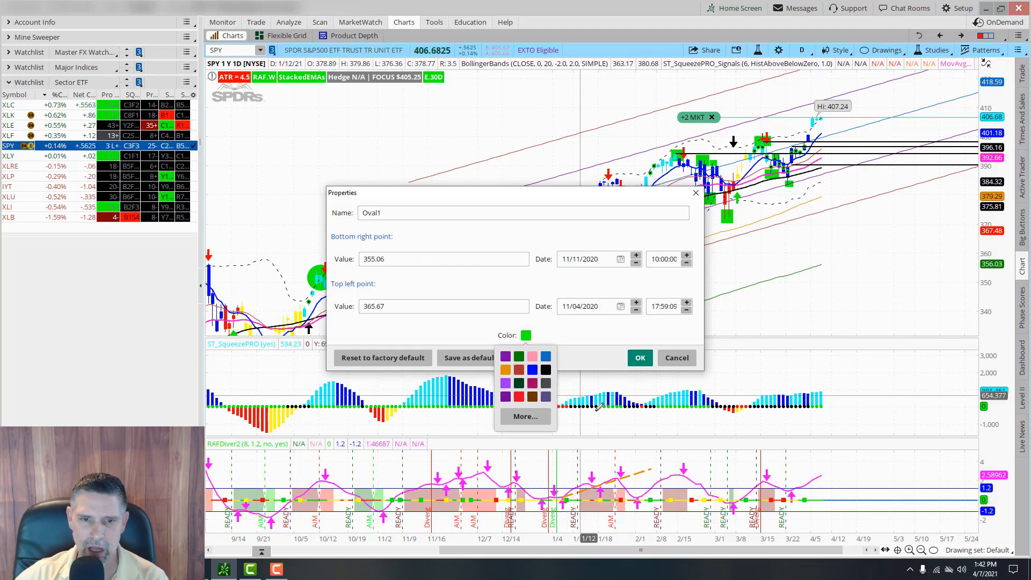
click(639, 358)
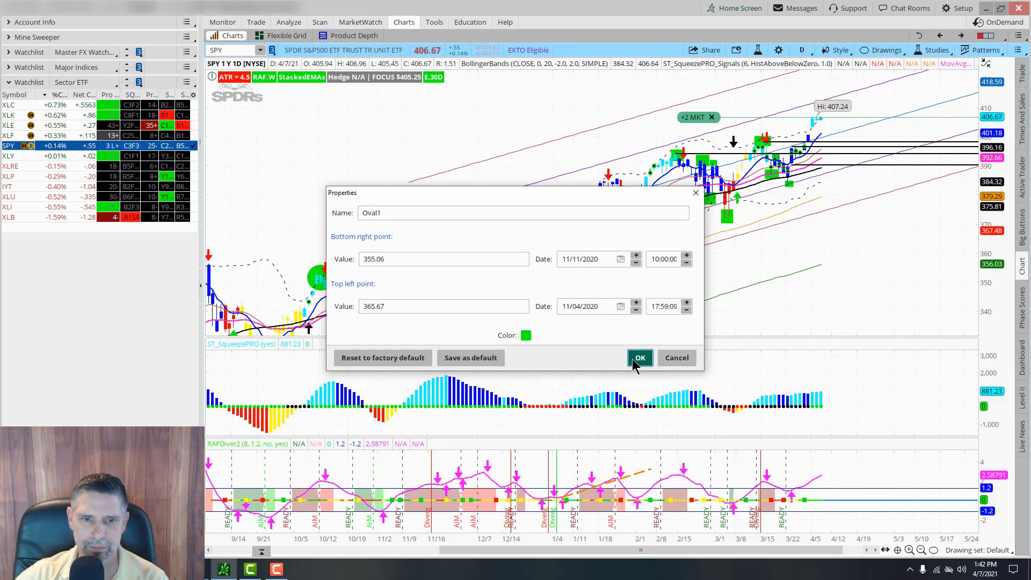
Step: Remove both green ovals from the early-November and mid-October highs
right_click(397, 247)
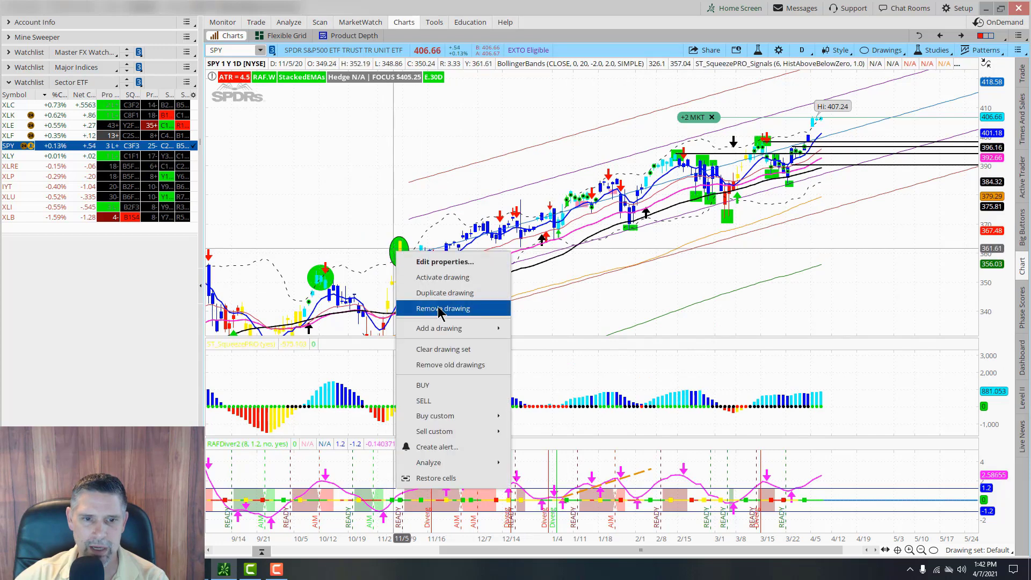
click(439, 309)
right_click(333, 281)
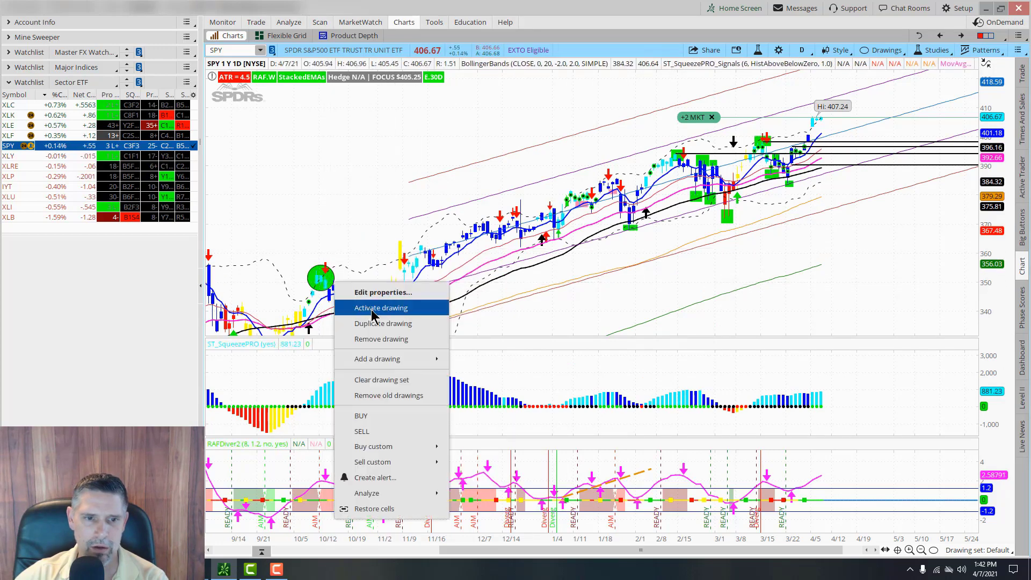
click(383, 339)
Step: Draw a small rectangle along the mid-December highs and a large one spanning early November to mid-January below the candles
mouse_move(933, 551)
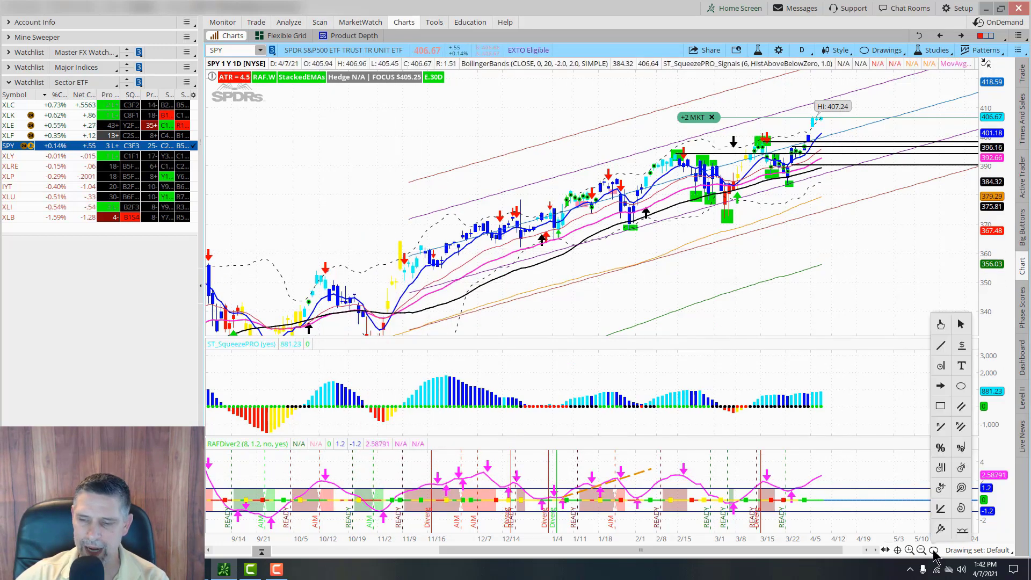
click(940, 405)
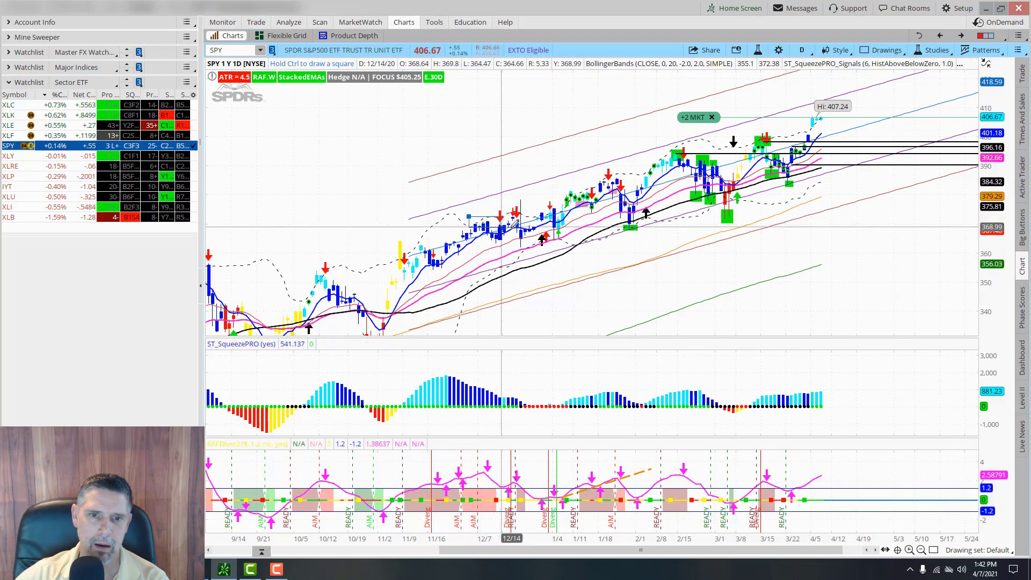
drag(469, 227, 519, 217)
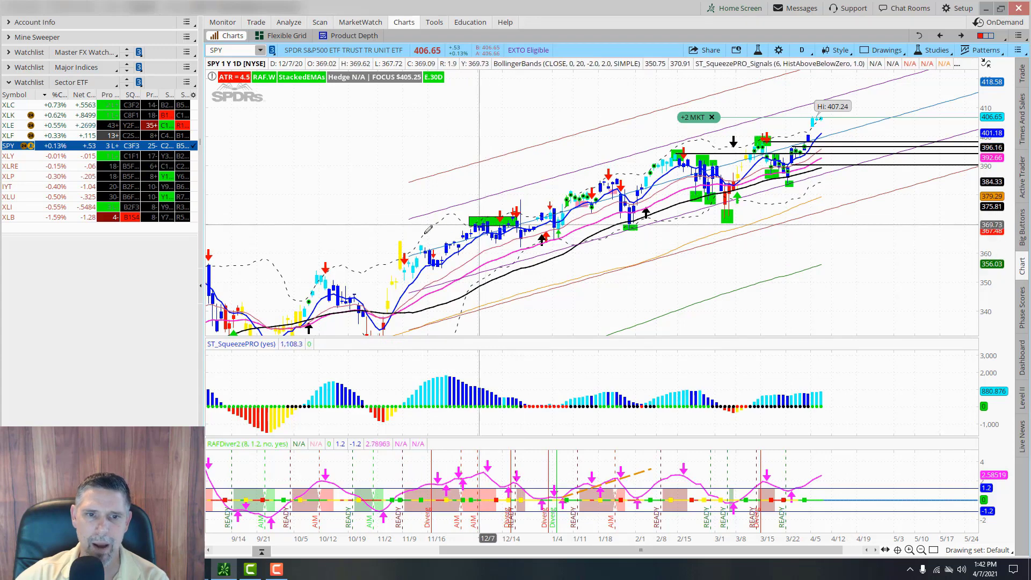
drag(386, 232, 608, 314)
Step: View the large green rectangle's properties, and remove both it and the small mid-December rectangle from the chart
right_click(591, 252)
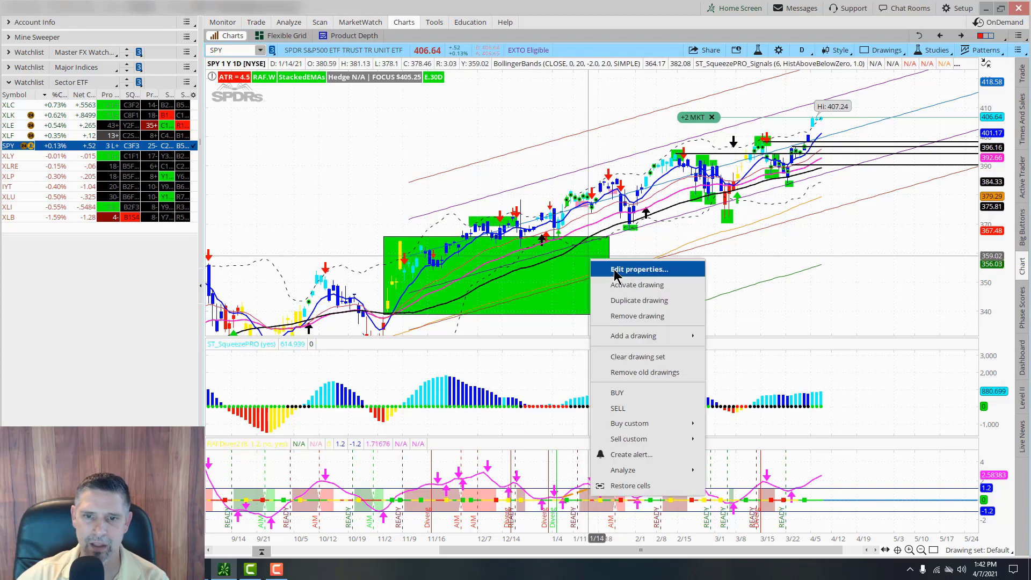
click(599, 267)
click(640, 358)
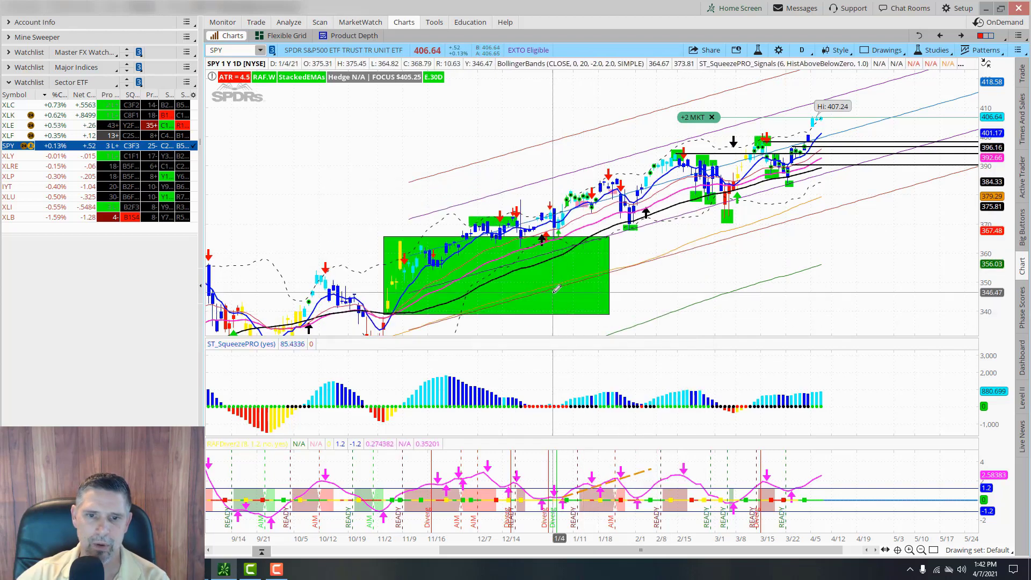
right_click(562, 299)
click(618, 358)
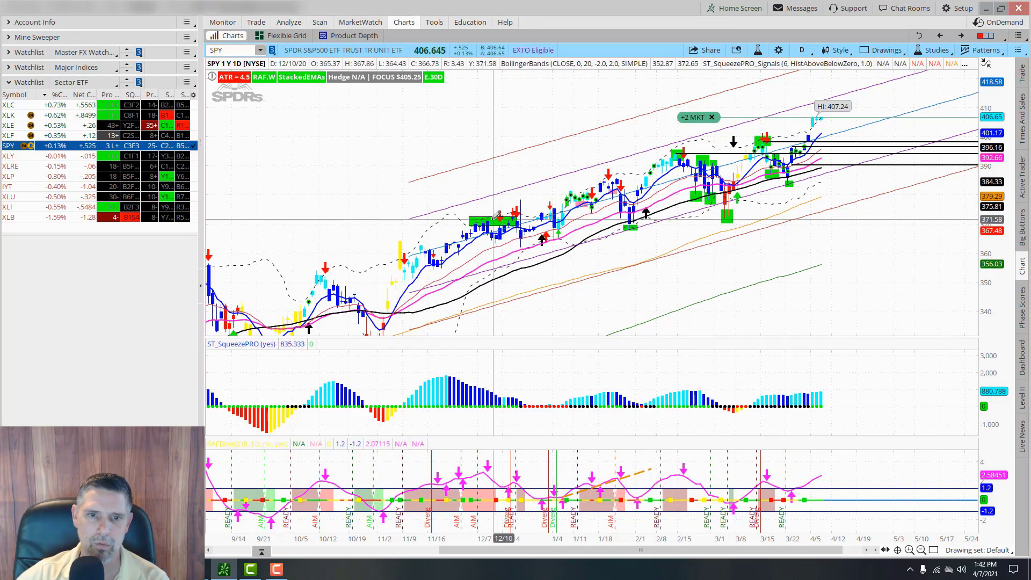
right_click(494, 216)
key(Escape)
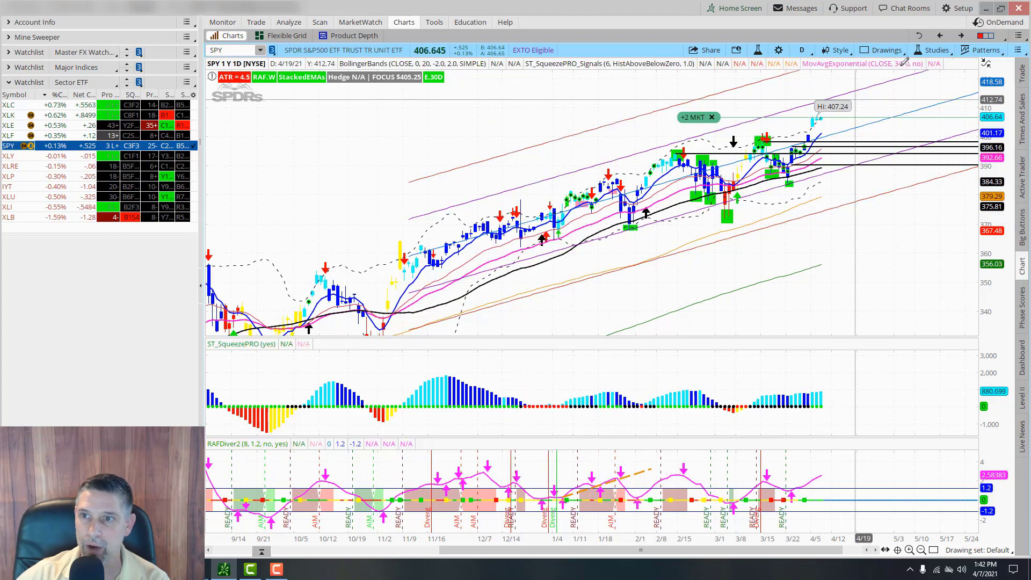
Step: Activate the Pan tool from the drawing tools, shift the SPY chart toward earlier dates, and compress its price scale
click(881, 50)
mouse_move(909, 137)
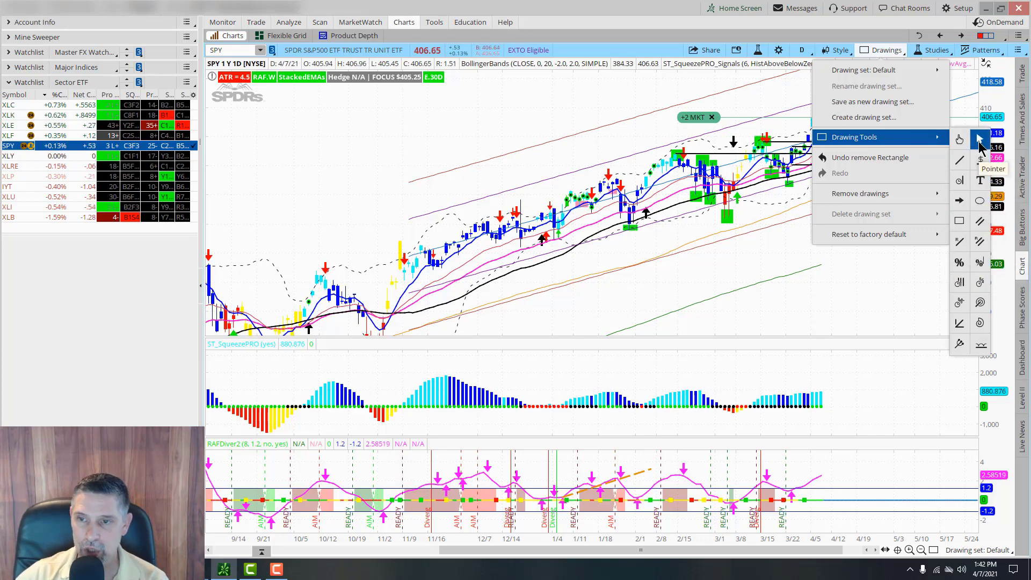
click(959, 140)
mouse_move(784, 235)
mouse_down()
mouse_move(816, 200)
mouse_move(852, 249)
mouse_up()
drag(997, 118, 997, 161)
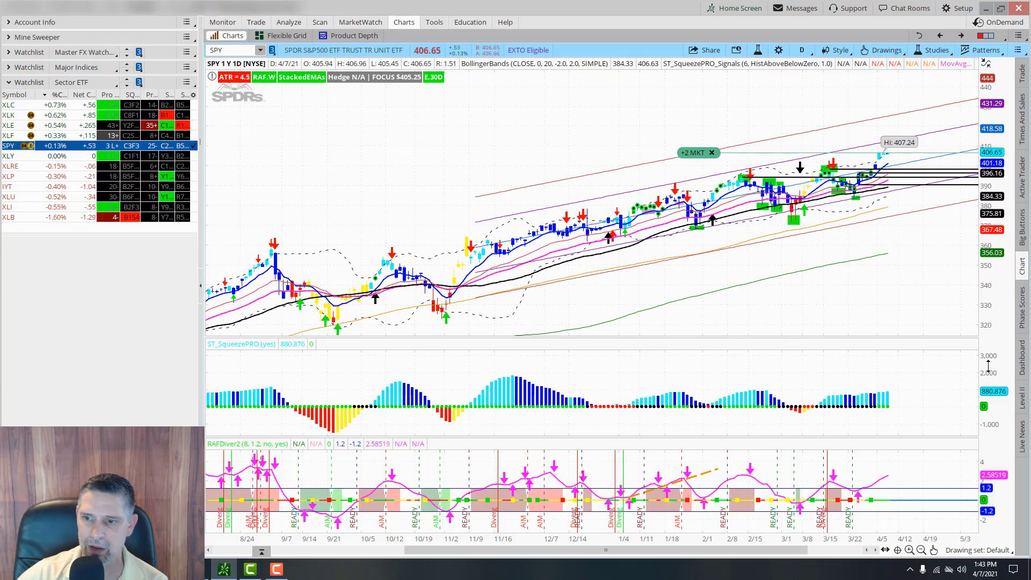
Step: Stretch the ST_SqueezePRO pane's vertical scale, reset the chart with Autozoom, and stretch that pane's scale again
mouse_move(988, 366)
mouse_down()
mouse_move(995, 431)
mouse_move(994, 347)
mouse_up()
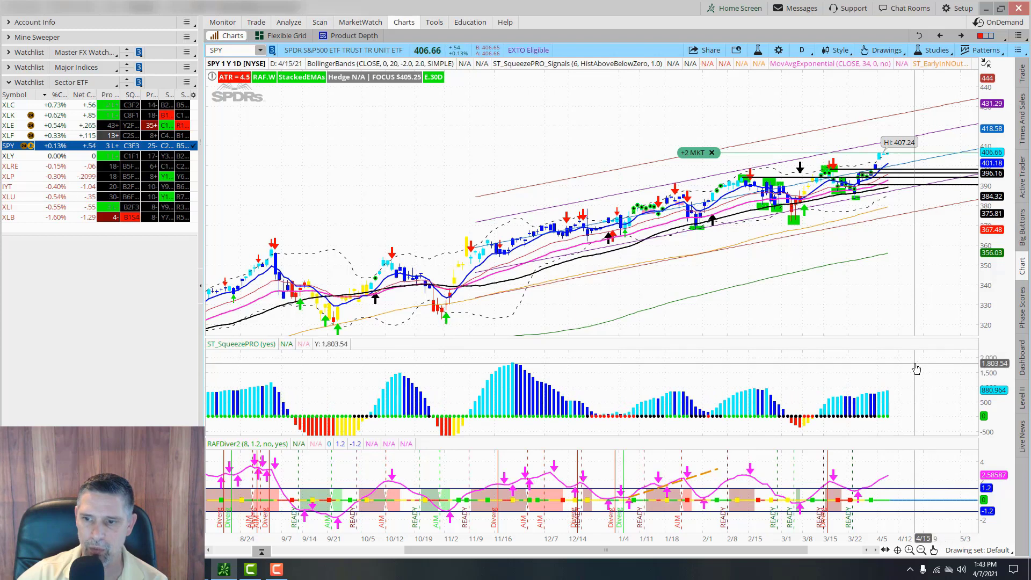
right_click(912, 402)
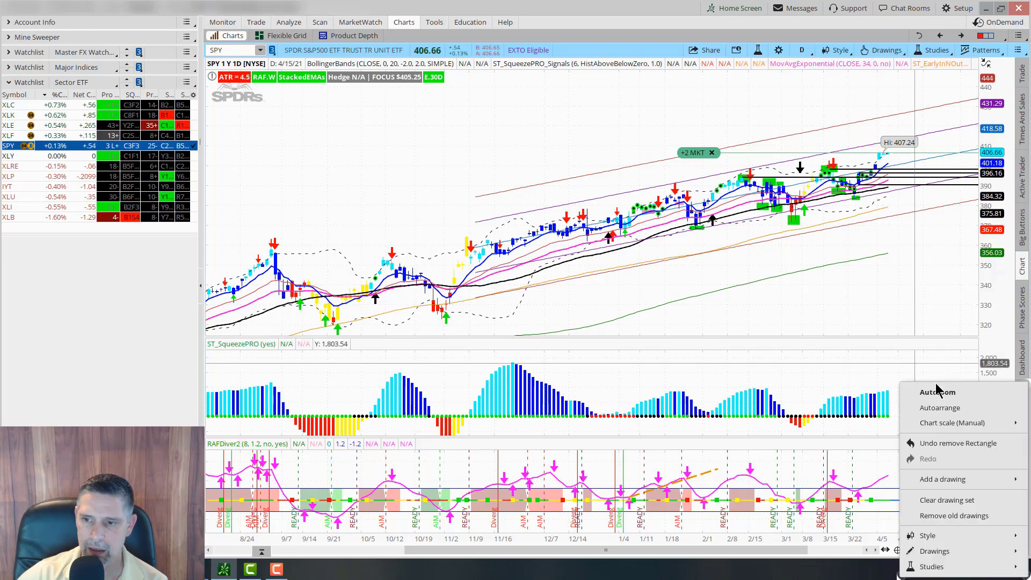
click(924, 398)
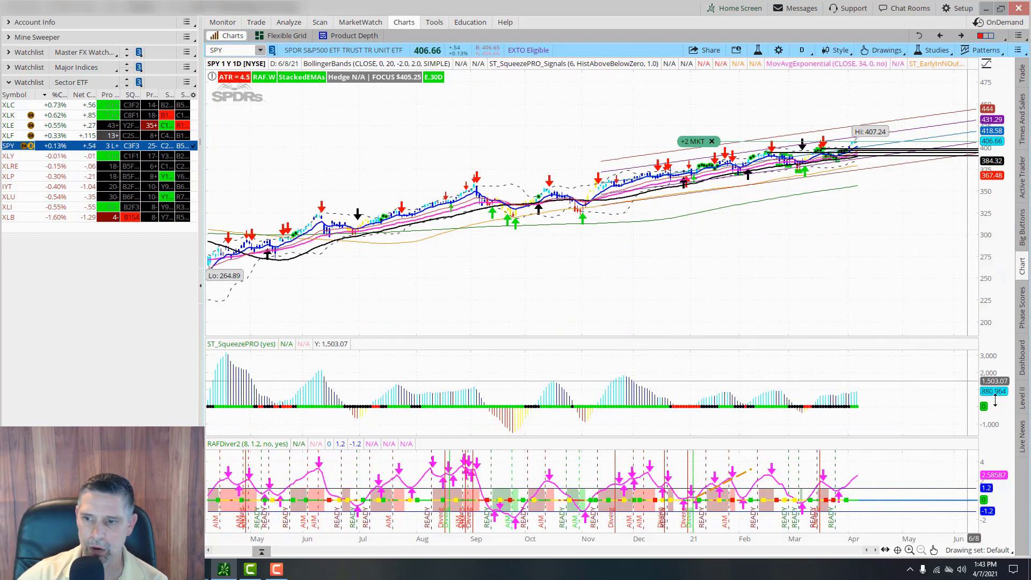
drag(993, 402, 994, 379)
Step: Switch to the Pointer tool, zoom in on the period from mid-November onward, and stretch the price scale
click(934, 549)
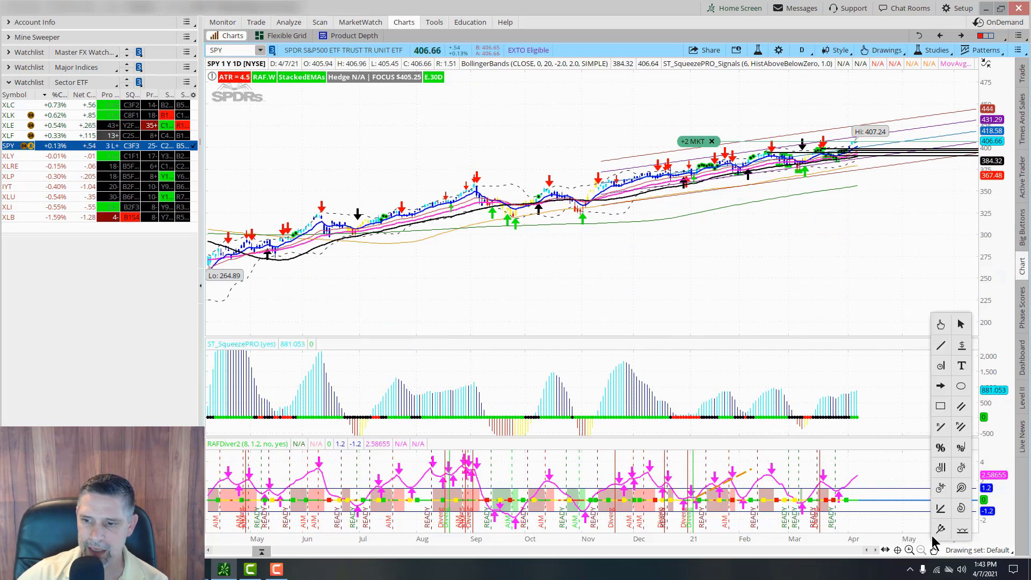
click(962, 325)
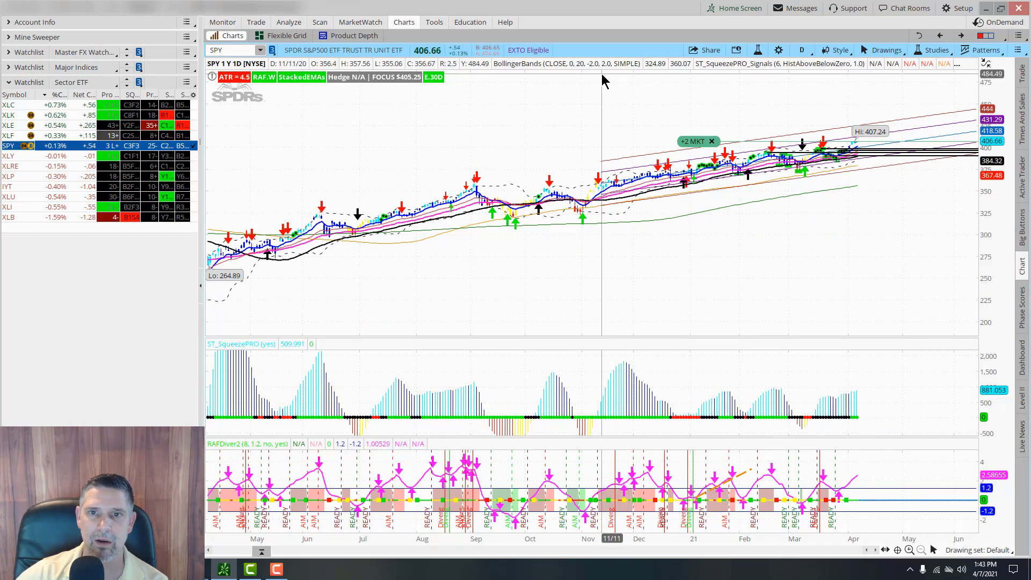
drag(601, 72, 755, 200)
drag(853, 266, 935, 299)
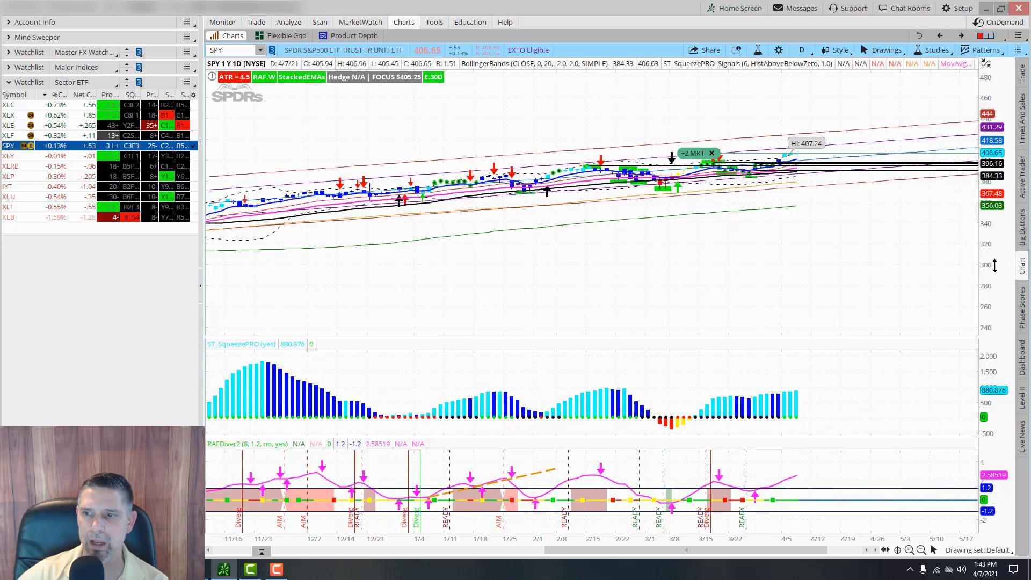
drag(995, 266, 957, 345)
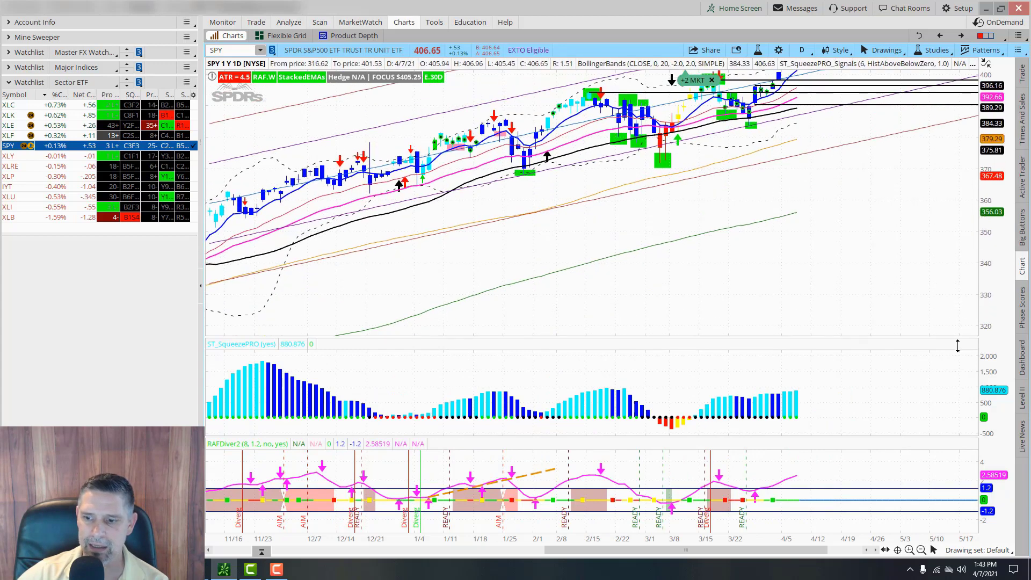
Step: Switch back to the Pan tool, bring the latest candles into view, and stretch the RAFDiver2 pane's vertical scale
click(934, 550)
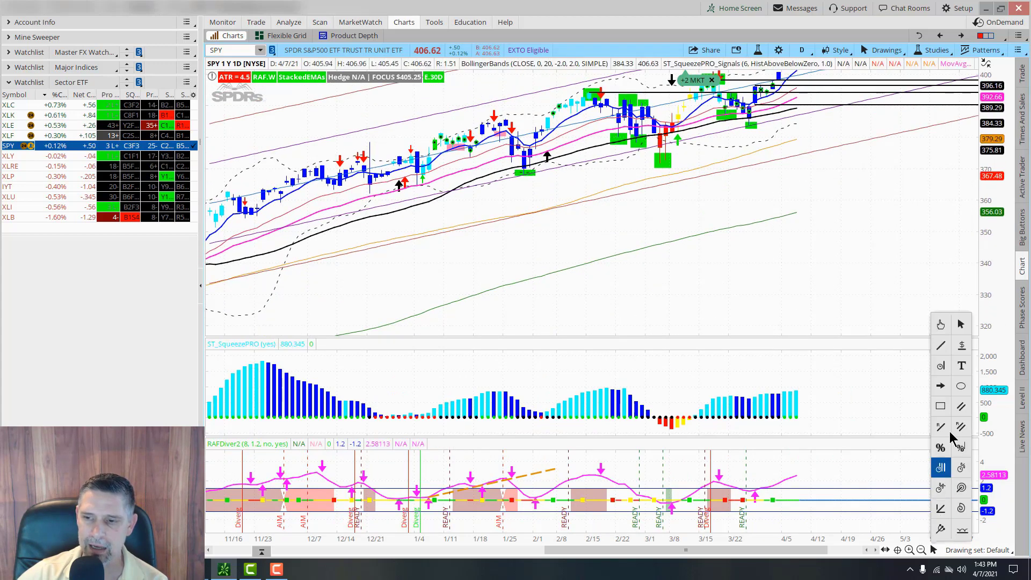
click(941, 325)
mouse_move(819, 163)
mouse_down()
mouse_move(830, 221)
mouse_move(863, 237)
mouse_move(905, 230)
mouse_up()
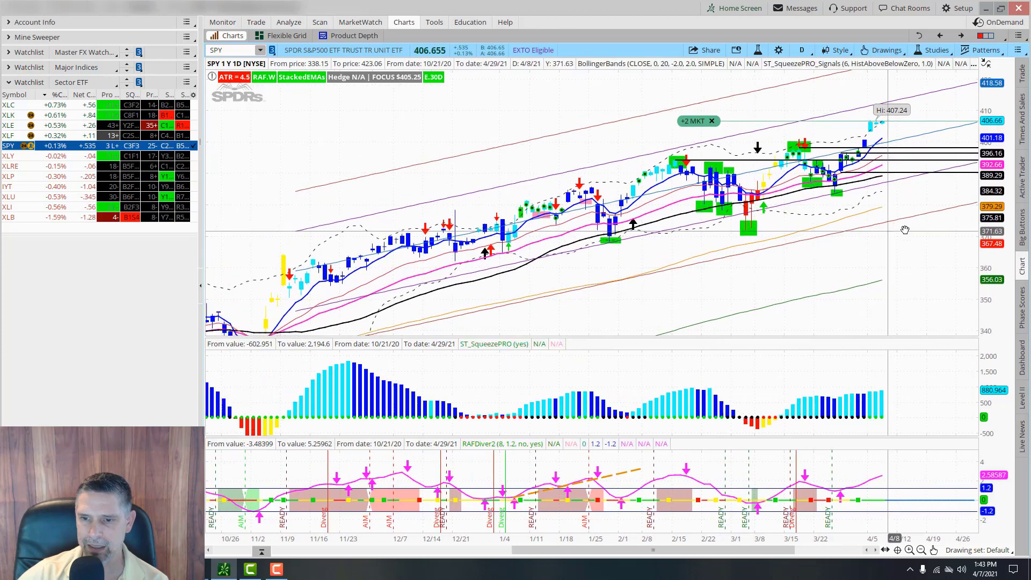
drag(988, 489, 990, 477)
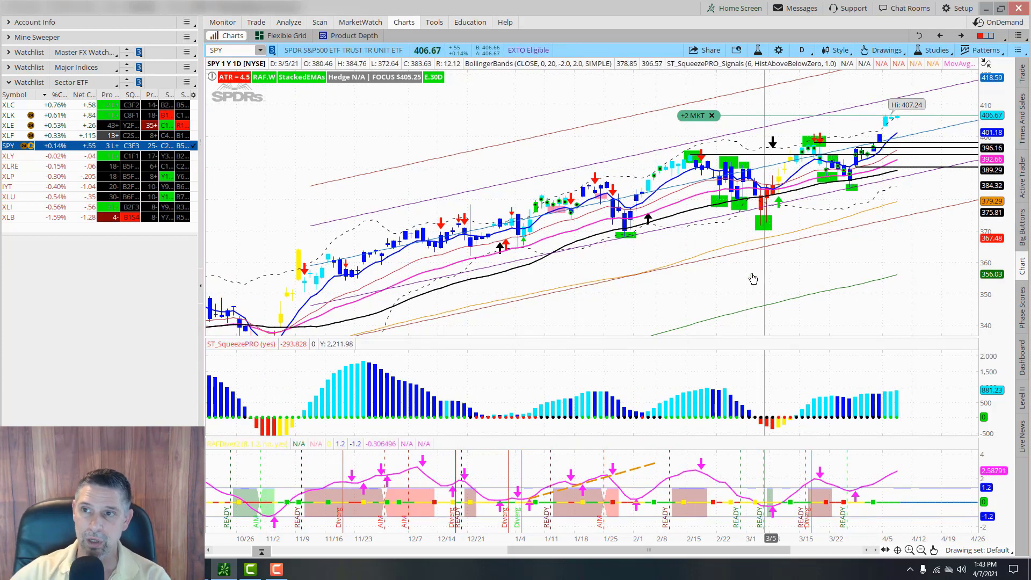
Step: Look over the options for adding, editing, saving and loading studies
click(932, 53)
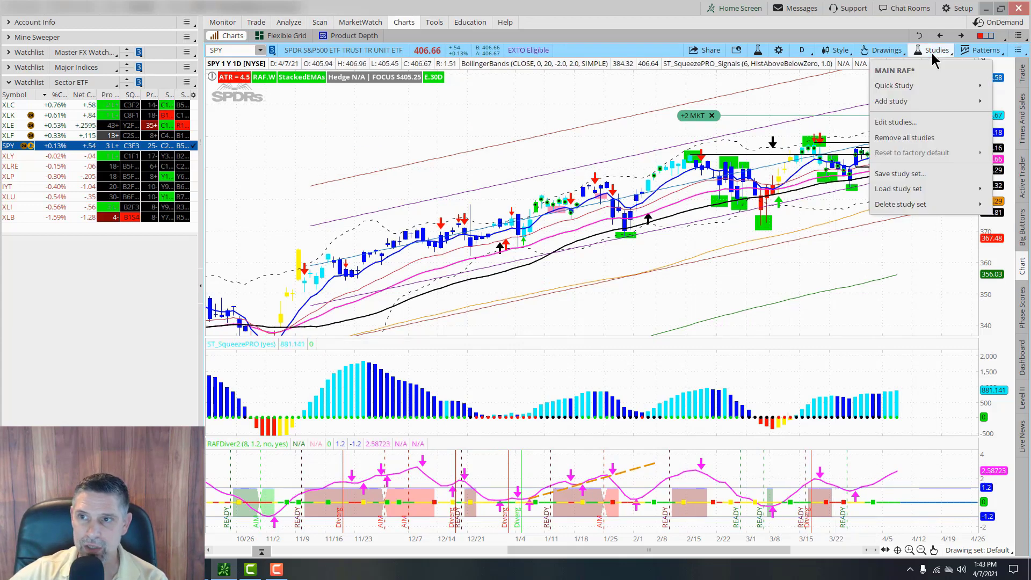
click(718, 40)
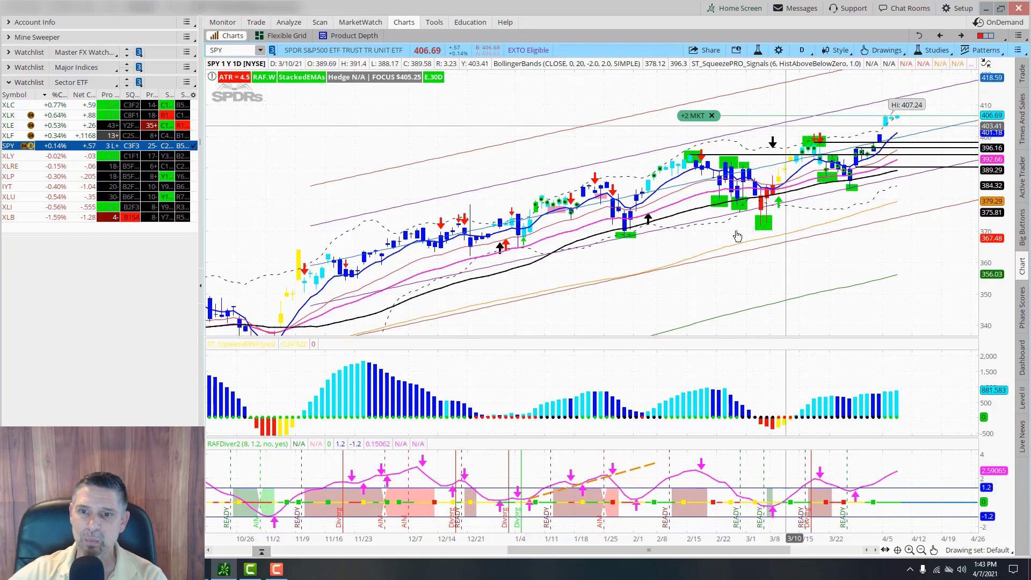
Step: Shift the SPY price plot slightly and compress the ST_SqueezePRO pane's vertical scale
drag(691, 290, 662, 296)
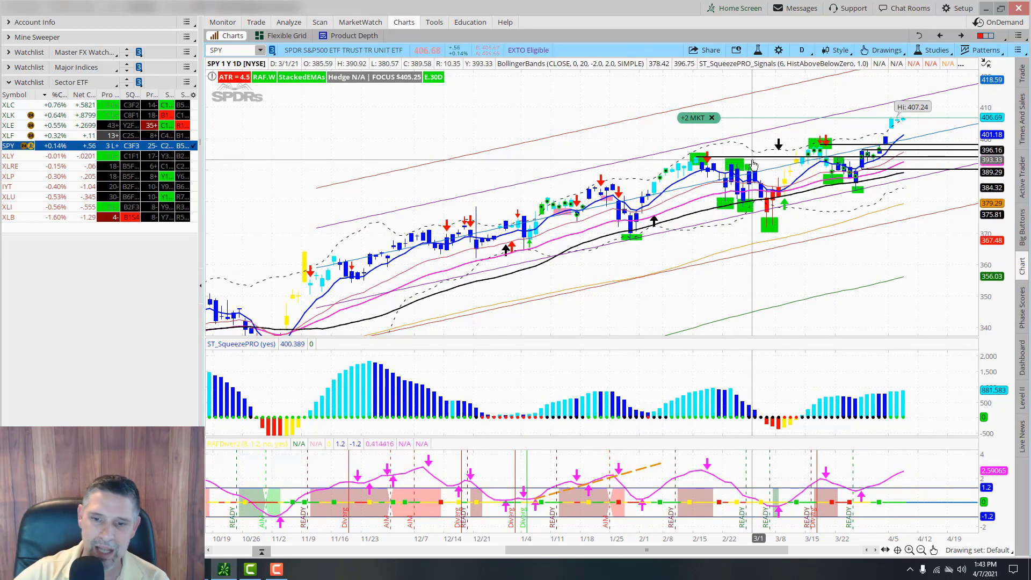
drag(991, 368, 991, 379)
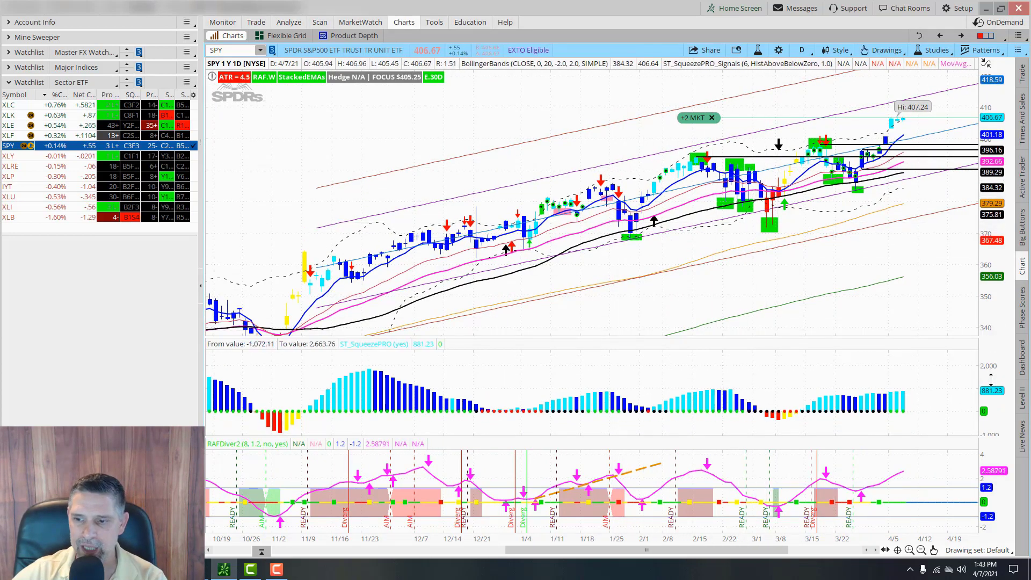
Step: Zoom in on the daily candles, pan from November through early March, and zoom back out to the latest candles
click(908, 550)
click(908, 550)
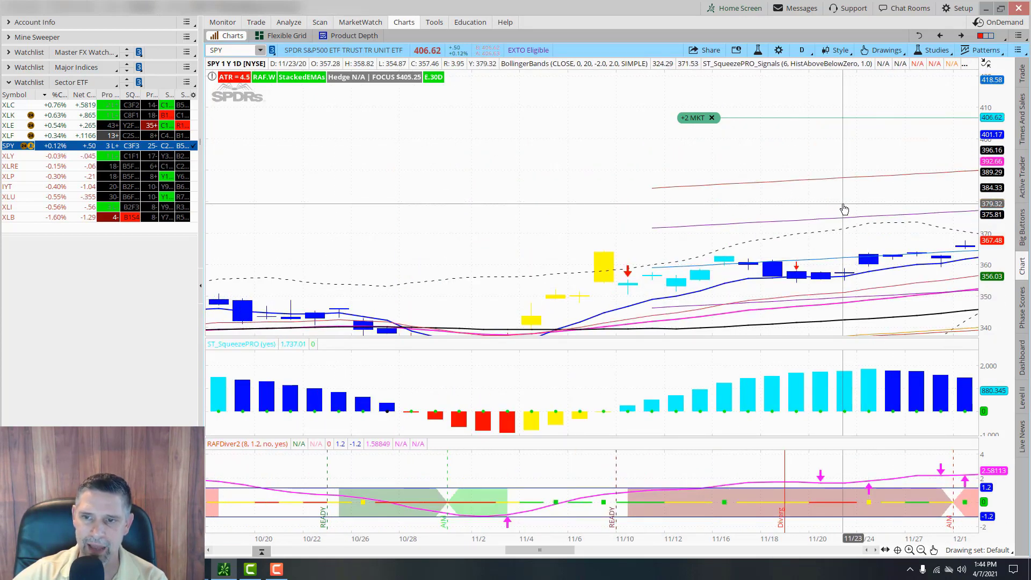
drag(844, 209, 657, 288)
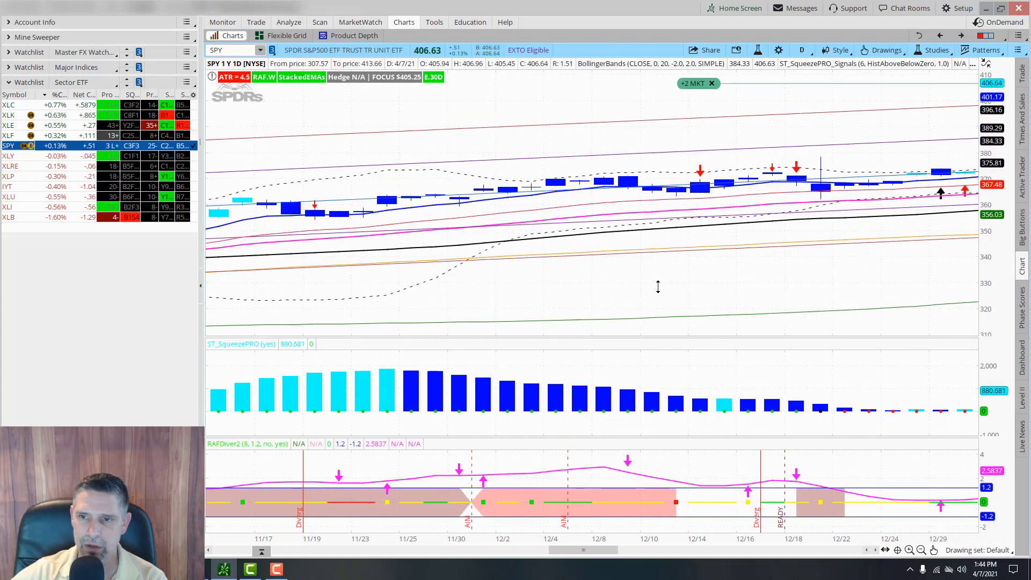
drag(900, 278, 398, 279)
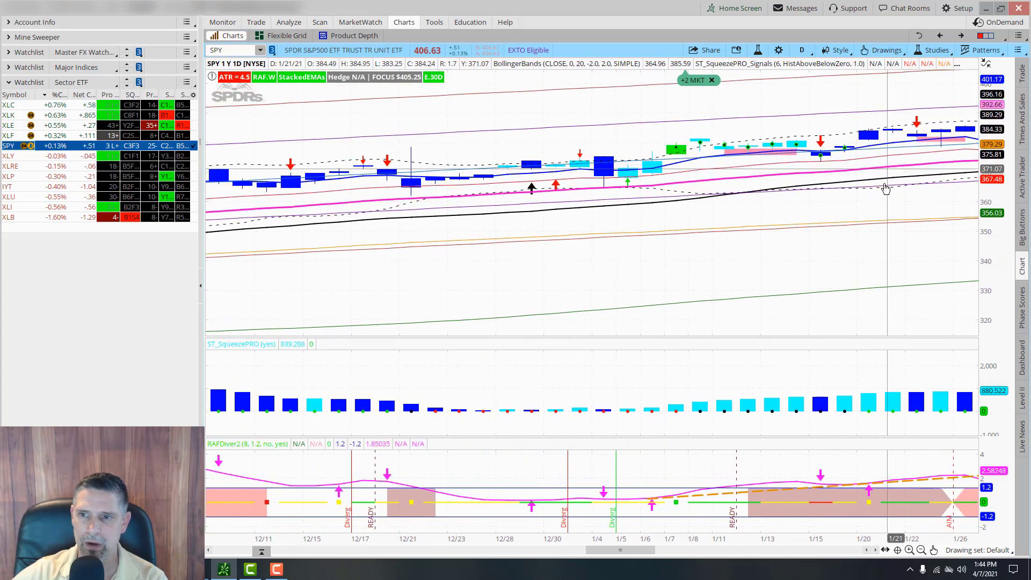
drag(886, 188, 642, 246)
drag(913, 247, 755, 364)
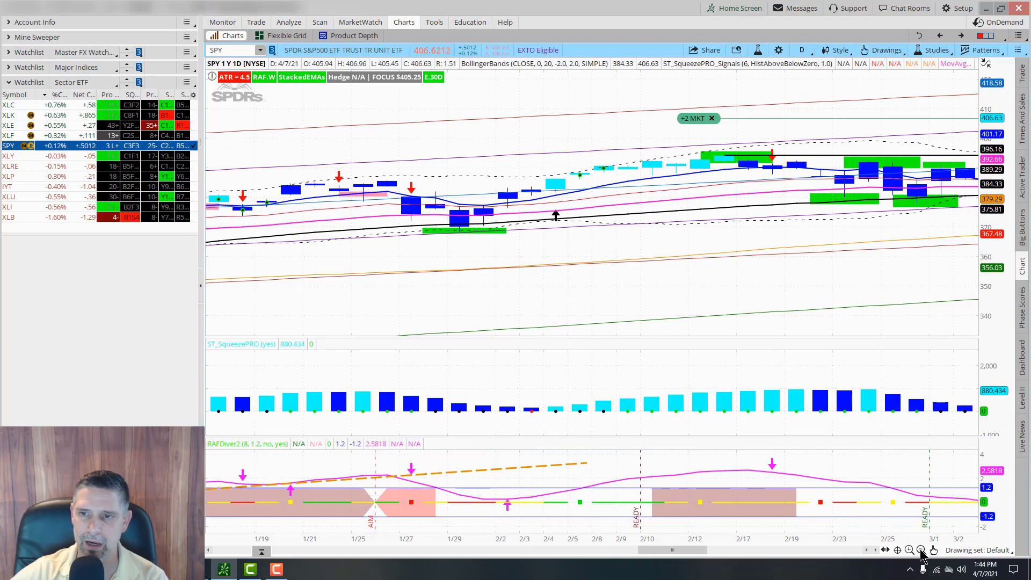
click(920, 551)
click(920, 551)
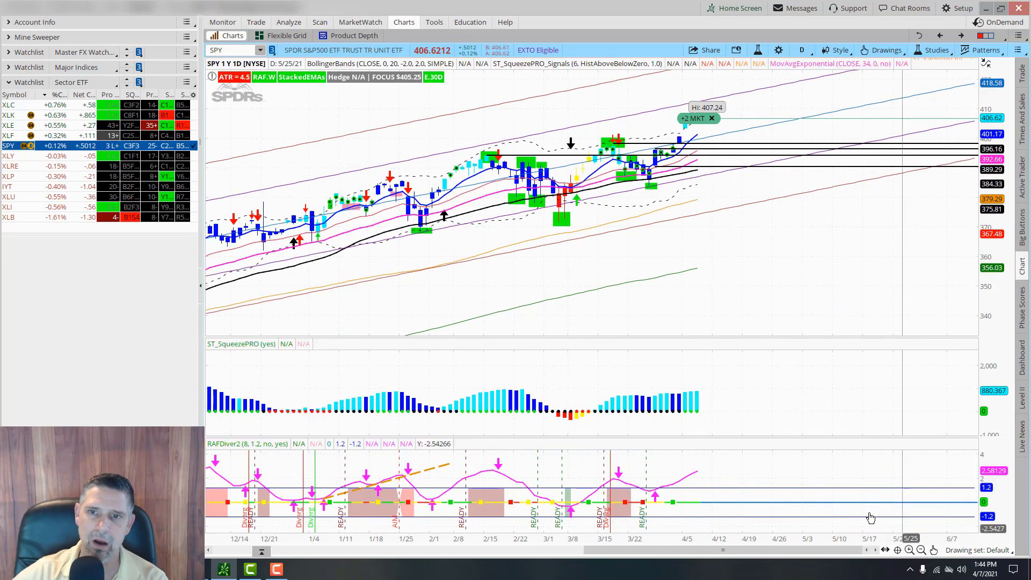
Step: Reset the SPY chart with Autozoom, then stretch its price scale and shift the price plot downward
right_click(800, 221)
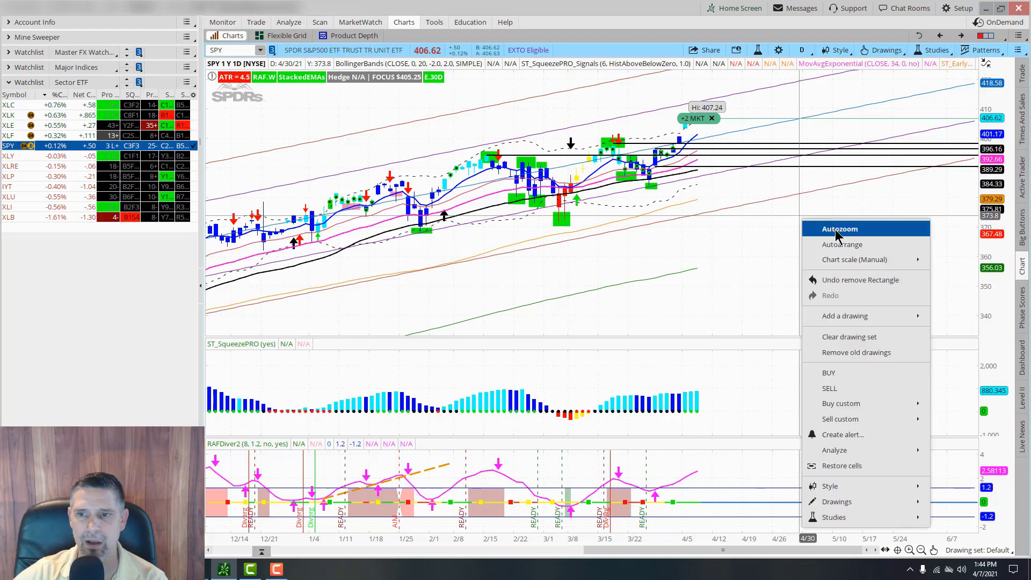
click(839, 229)
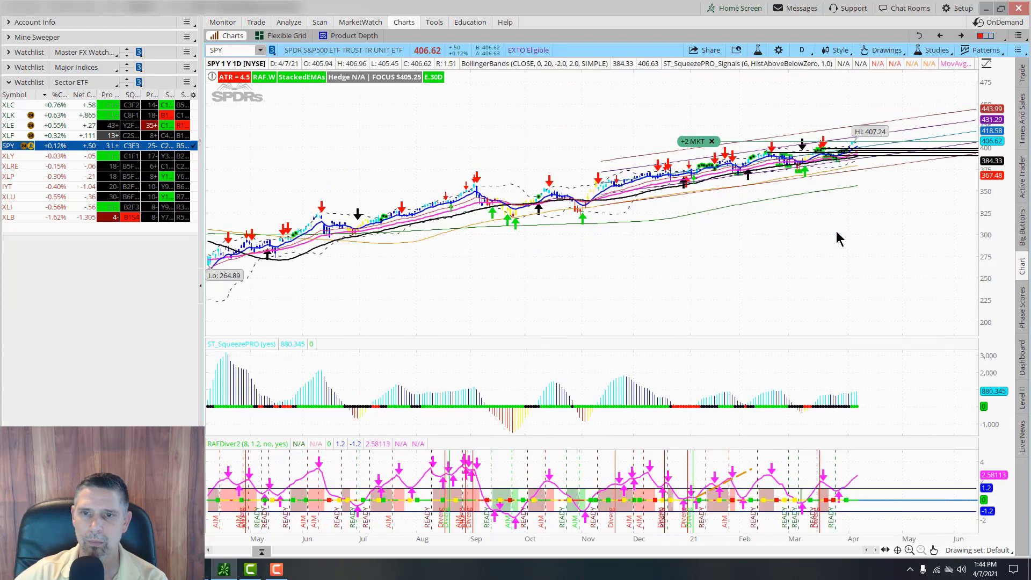
drag(988, 236, 987, 211)
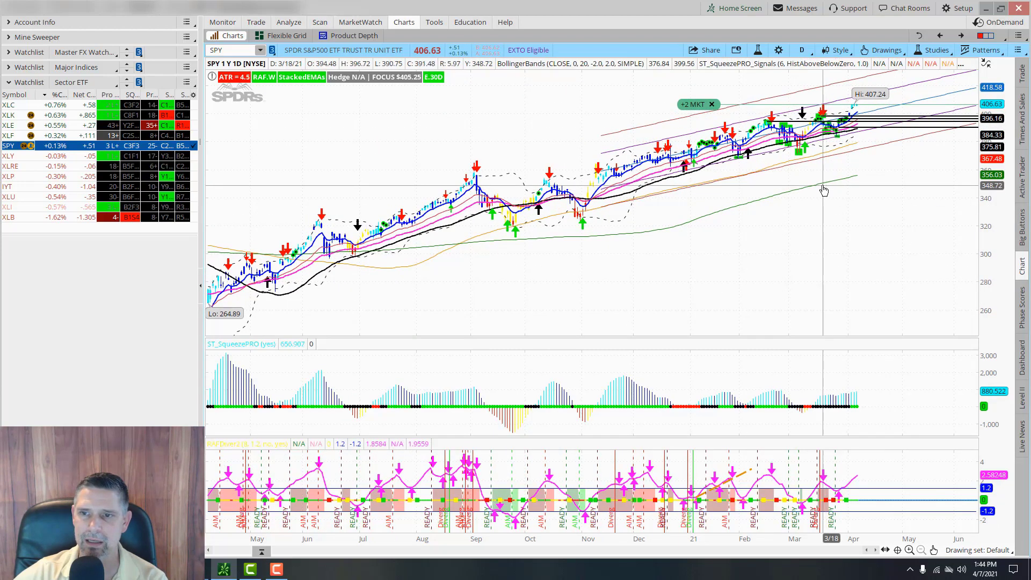
drag(824, 191, 883, 226)
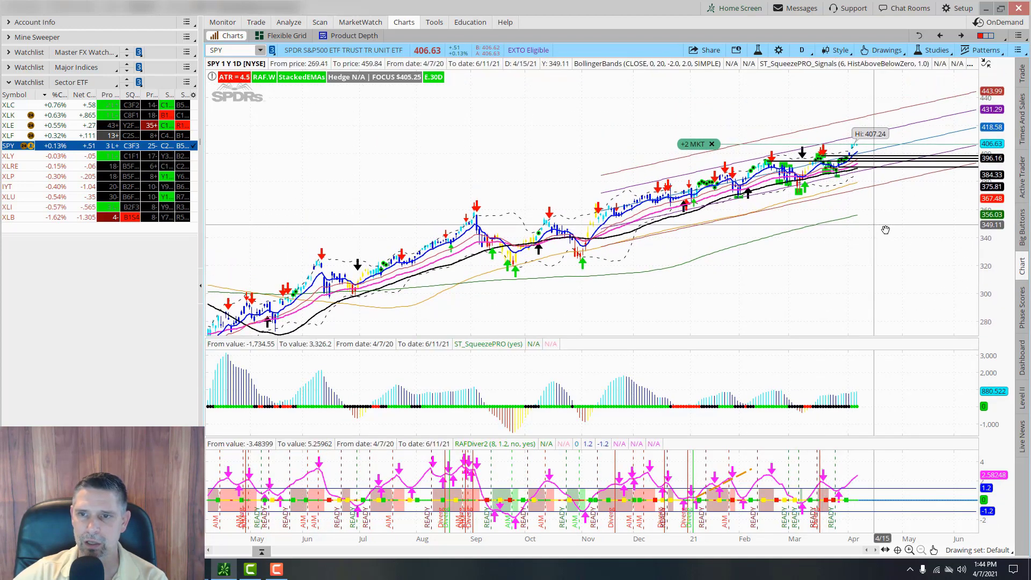
Step: Switch to the Pointer tool and zoom in on the period from August onward, then from early December onward
click(932, 549)
click(961, 326)
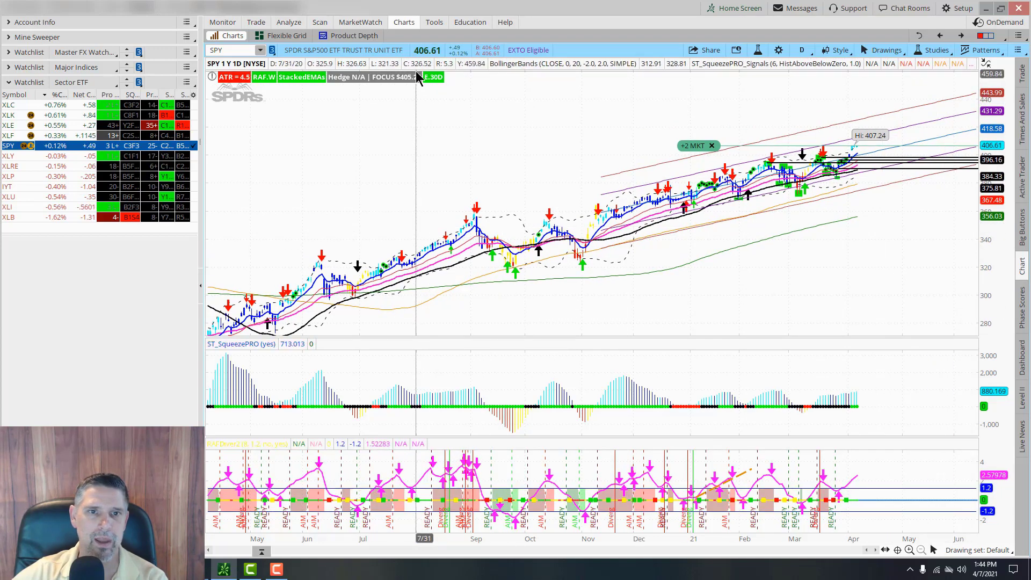
drag(418, 77, 965, 315)
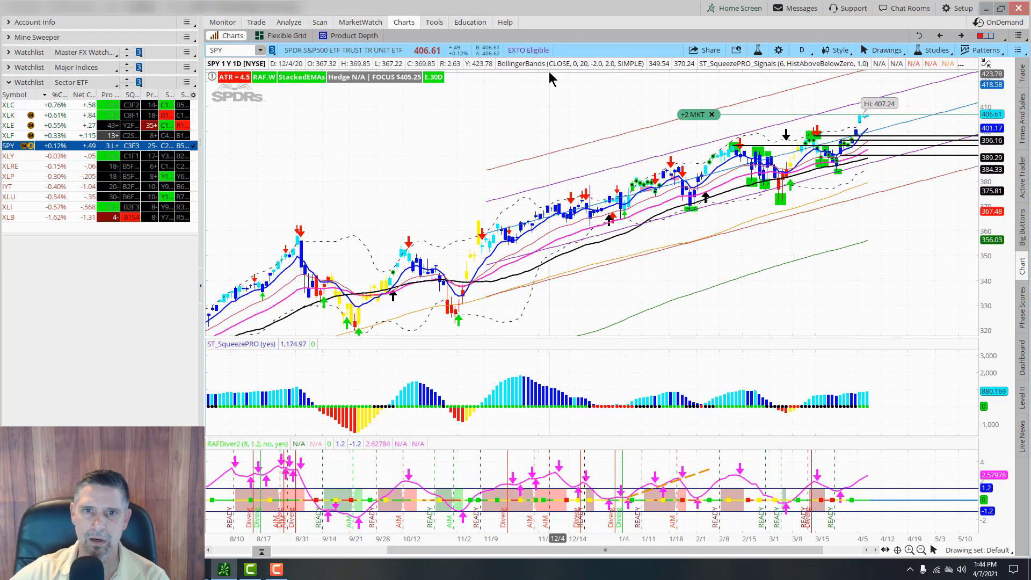
drag(549, 77, 926, 279)
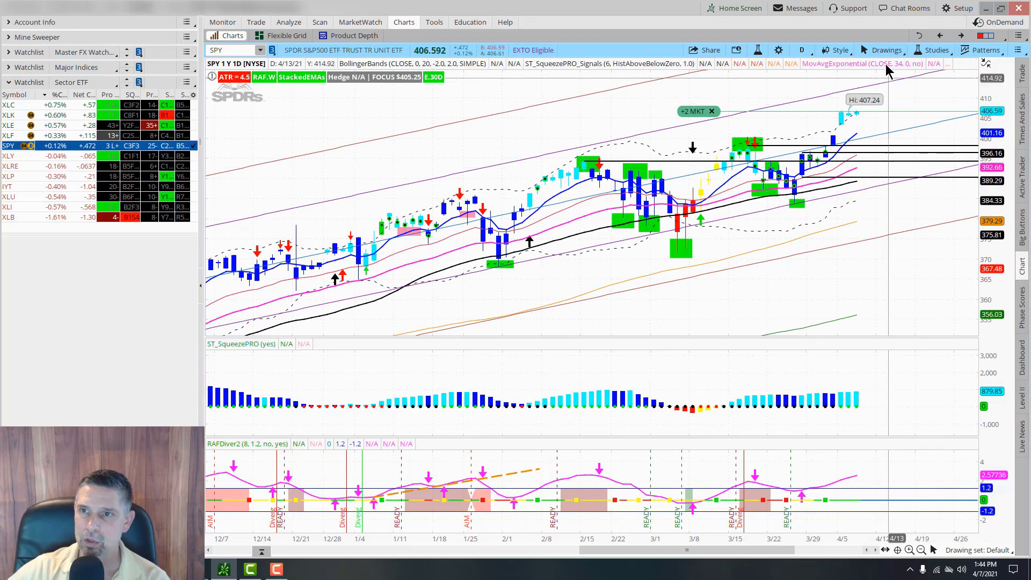
Step: Look through the drawing tools available for the SPY chart, including trendlines, shapes and Fibonacci tools
click(883, 49)
mouse_move(883, 138)
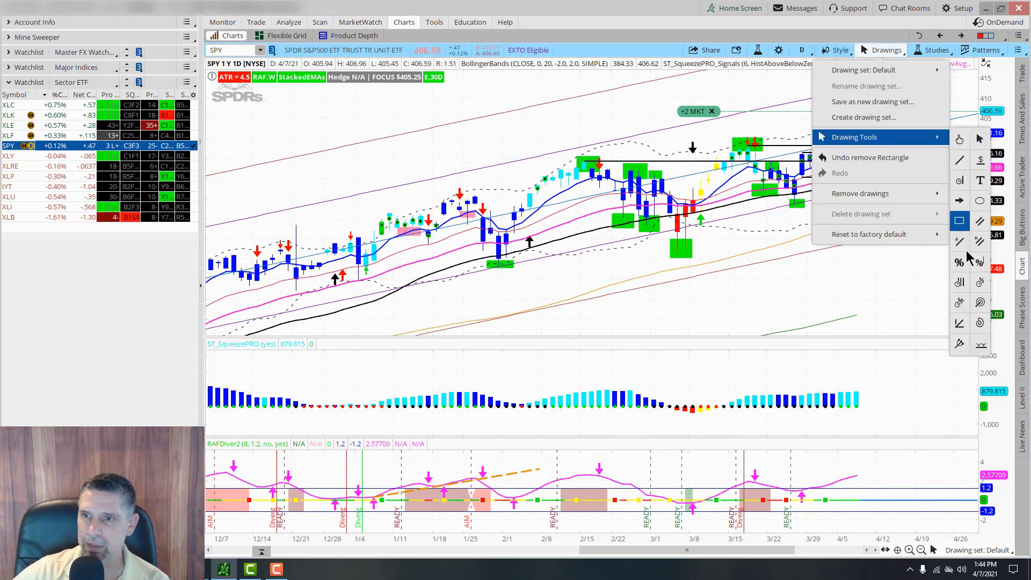
click(836, 52)
click(820, 38)
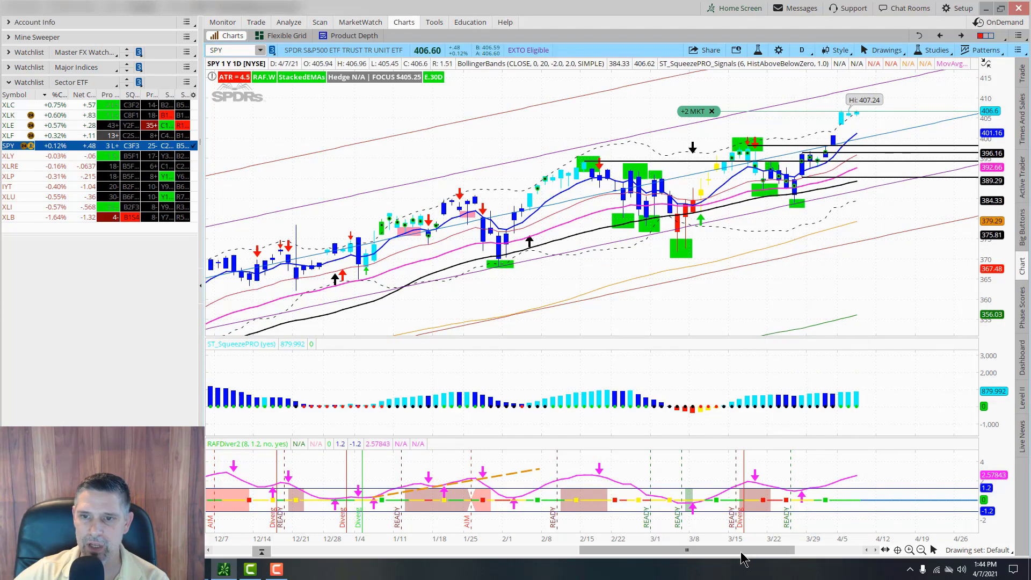
Step: Shift the daily candles slightly toward the price axis and stretch the ST_SqueezePRO pane's vertical scale
scroll(741, 555, up, 2)
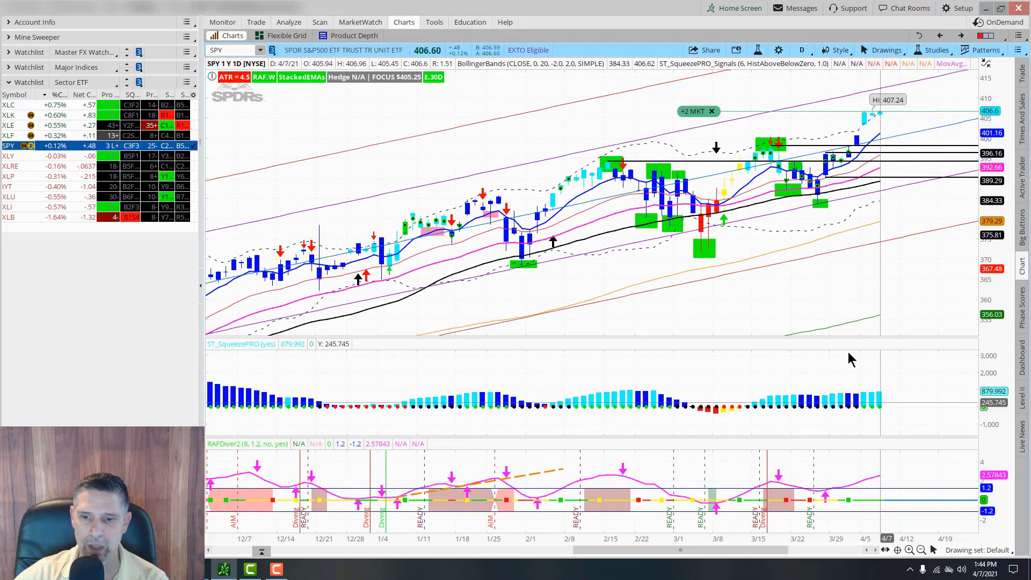
drag(994, 413, 994, 386)
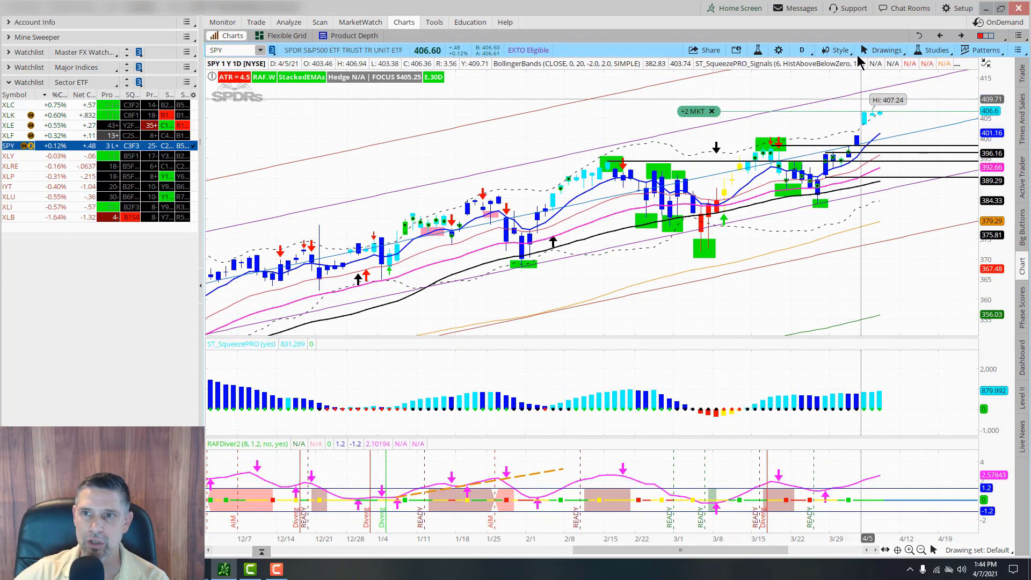
Step: Try the option to include patterns and study set while saving the chart style as MainStudySetPro
click(833, 52)
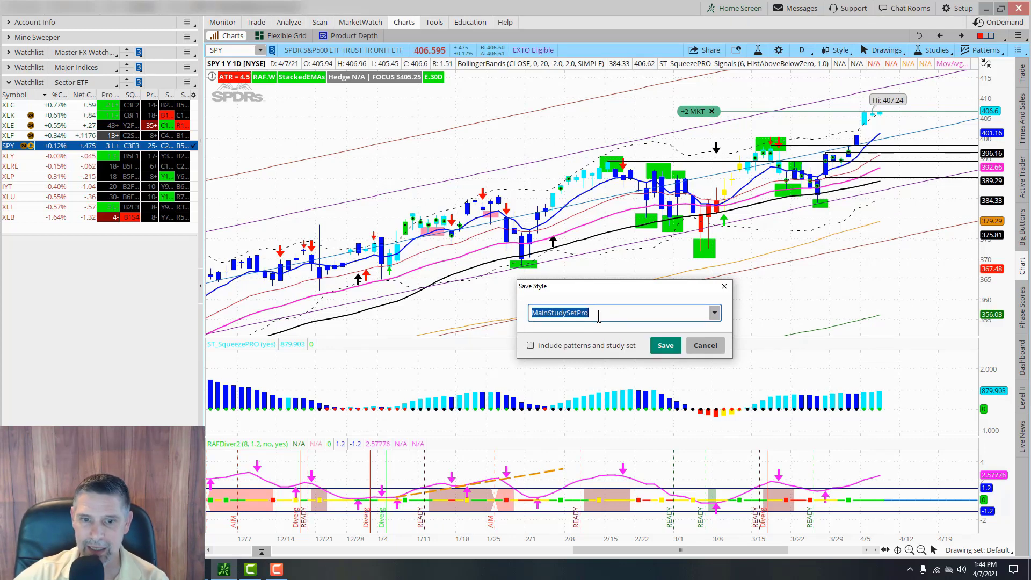
click(530, 346)
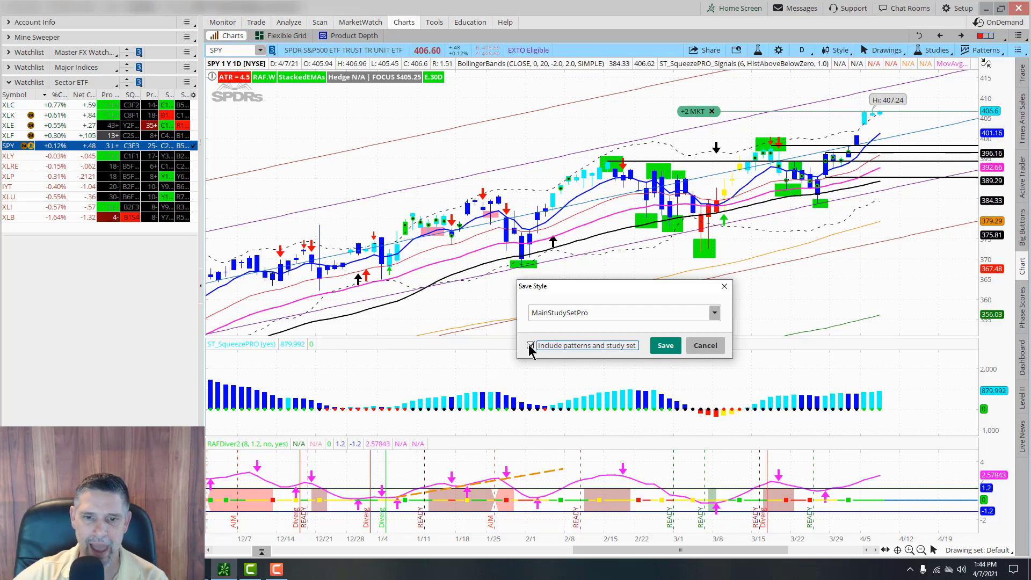
click(595, 317)
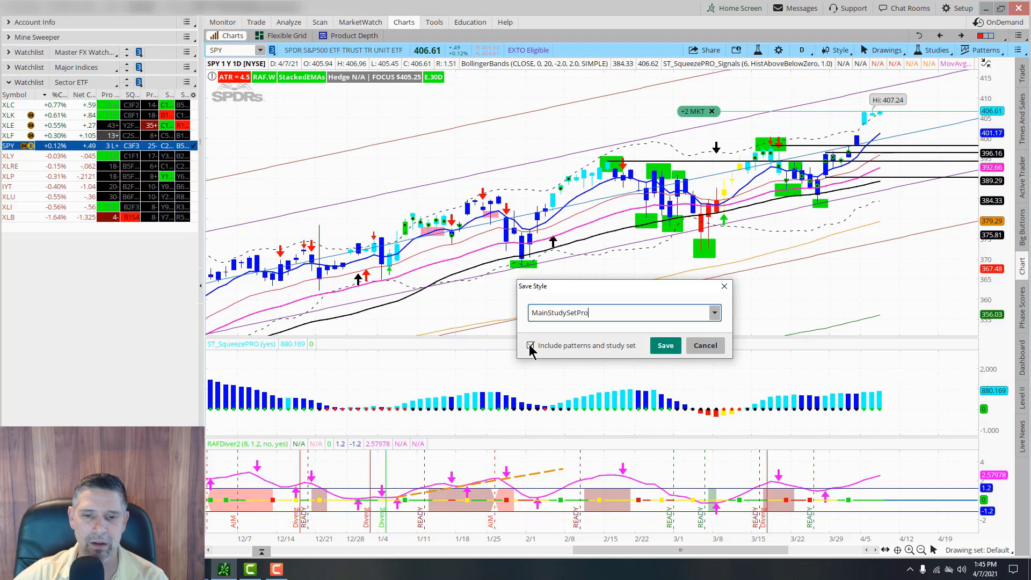
click(530, 346)
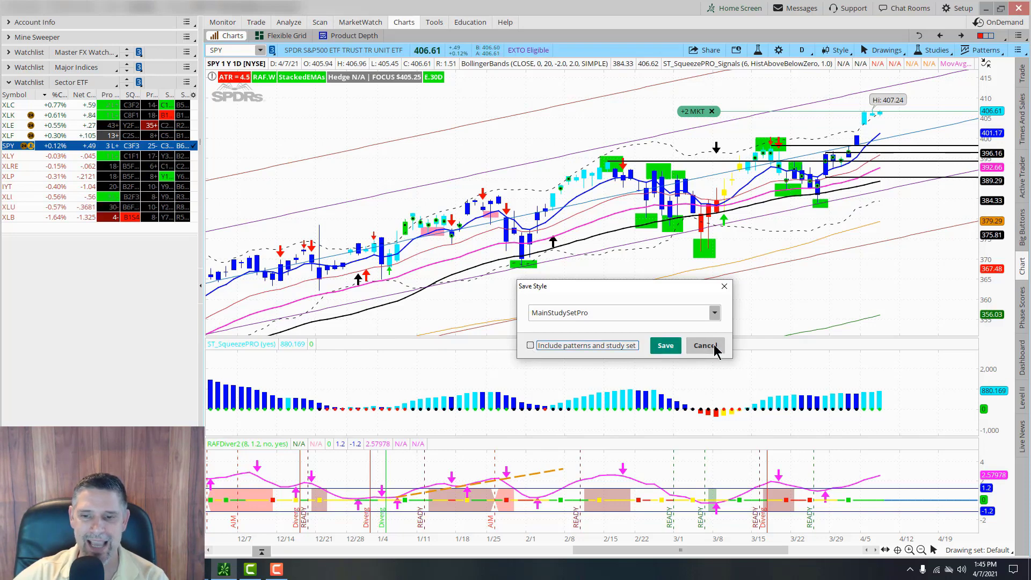
click(715, 349)
Step: View the saved chart styles in the 5-J group that are available to load
click(836, 50)
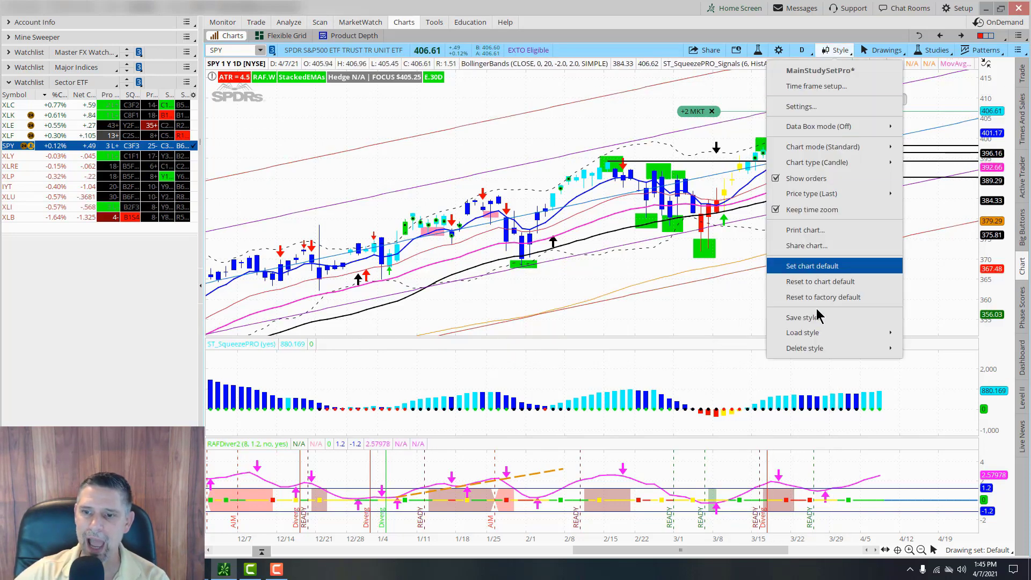
mouse_move(850, 340)
mouse_move(912, 333)
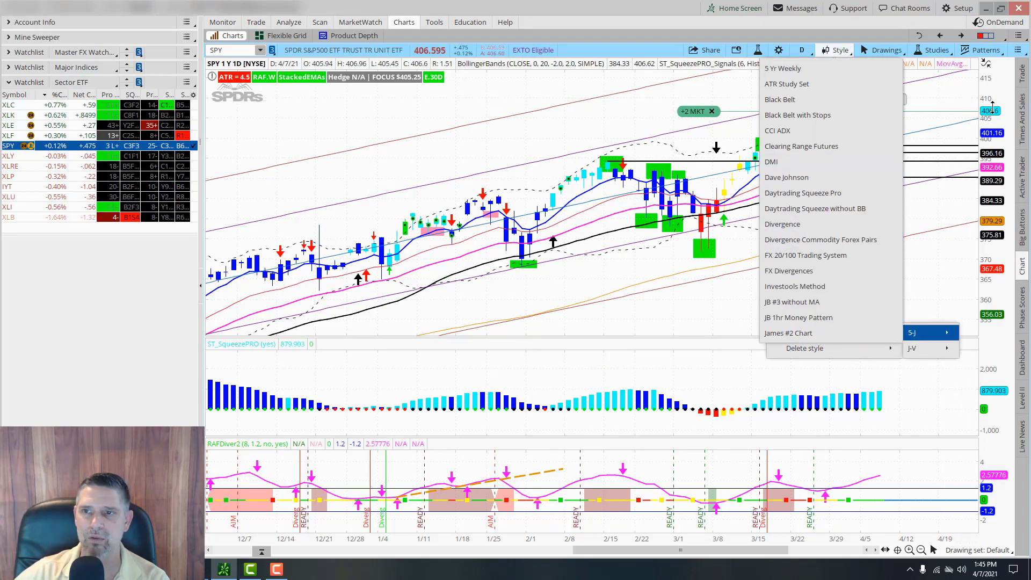
click(1002, 122)
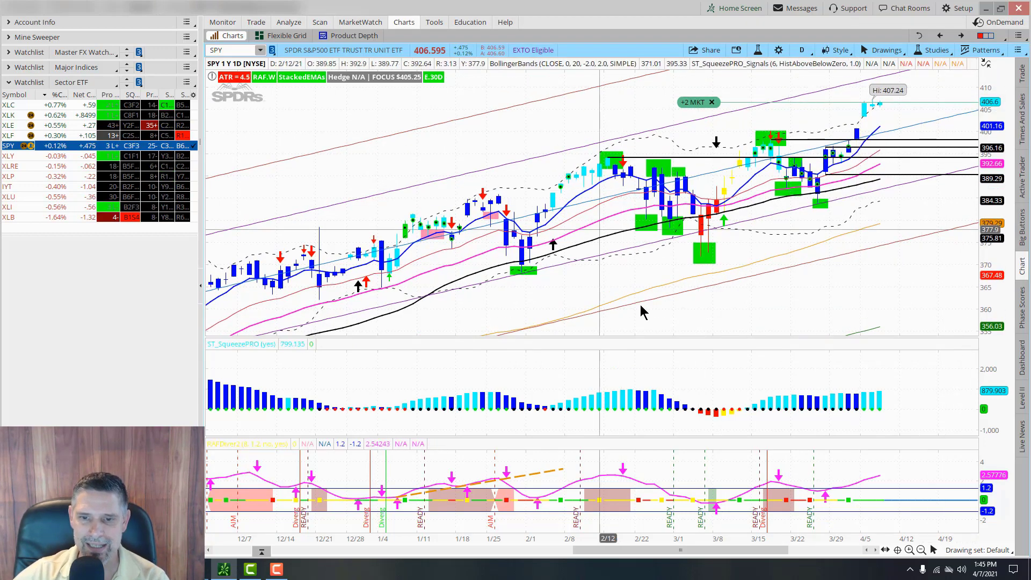
Step: Reset the SPY chart to its full one-year view with Autozoom
right_click(542, 119)
click(570, 132)
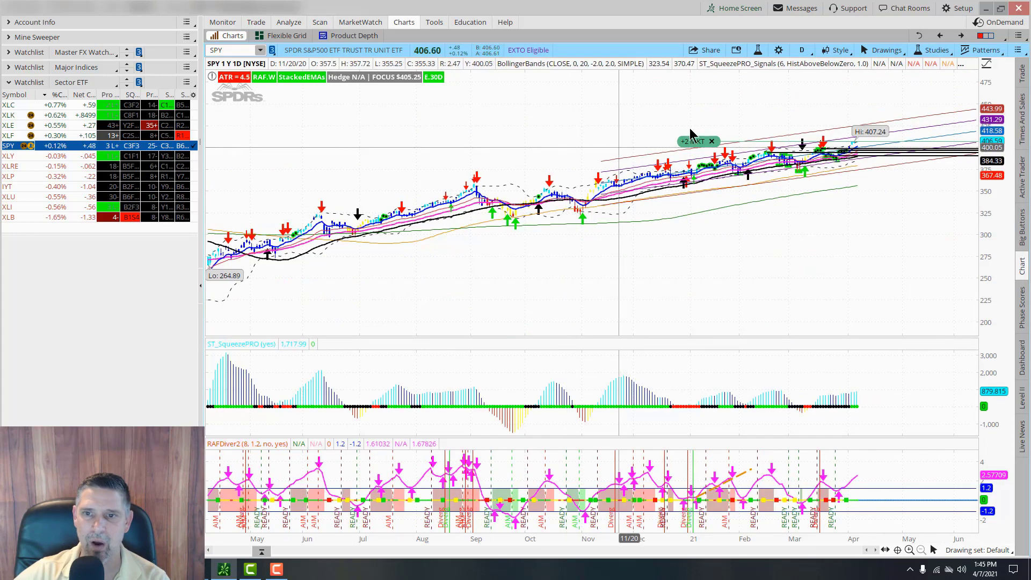
Step: Set the time axis expansion area to 10 bars to the right, apply it, and stretch the SPY price scale
click(778, 49)
click(384, 119)
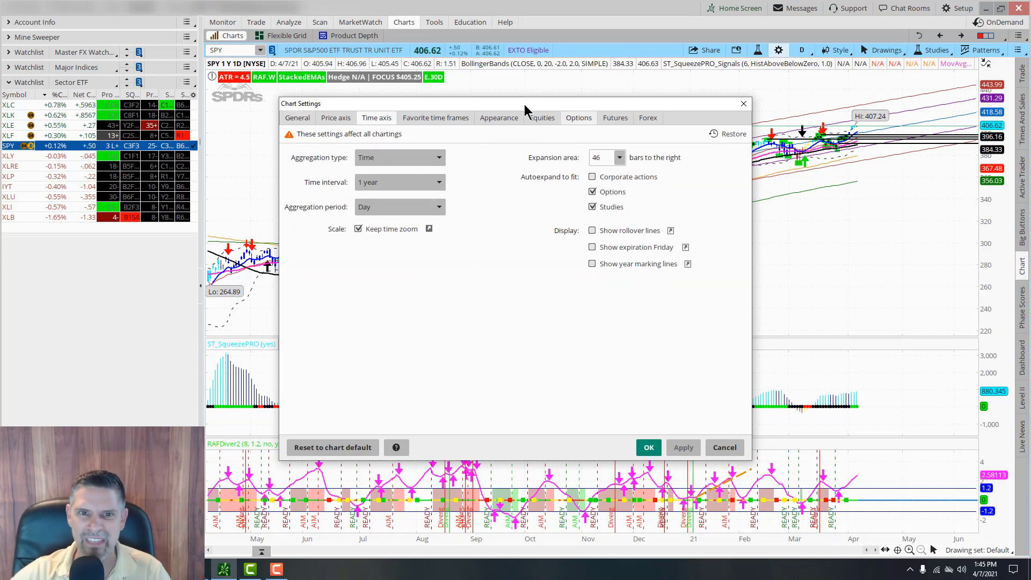
click(598, 159)
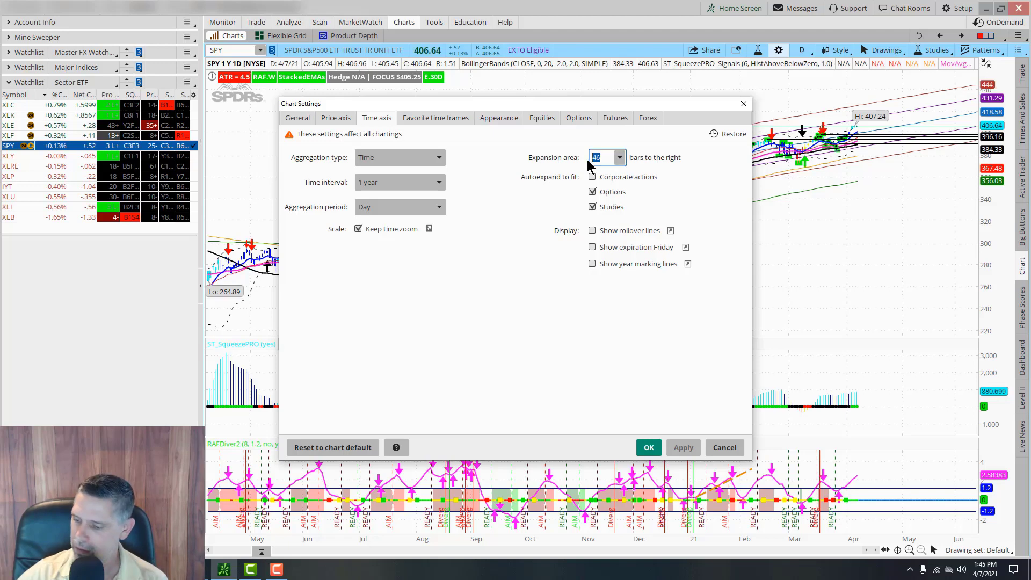
text(10)
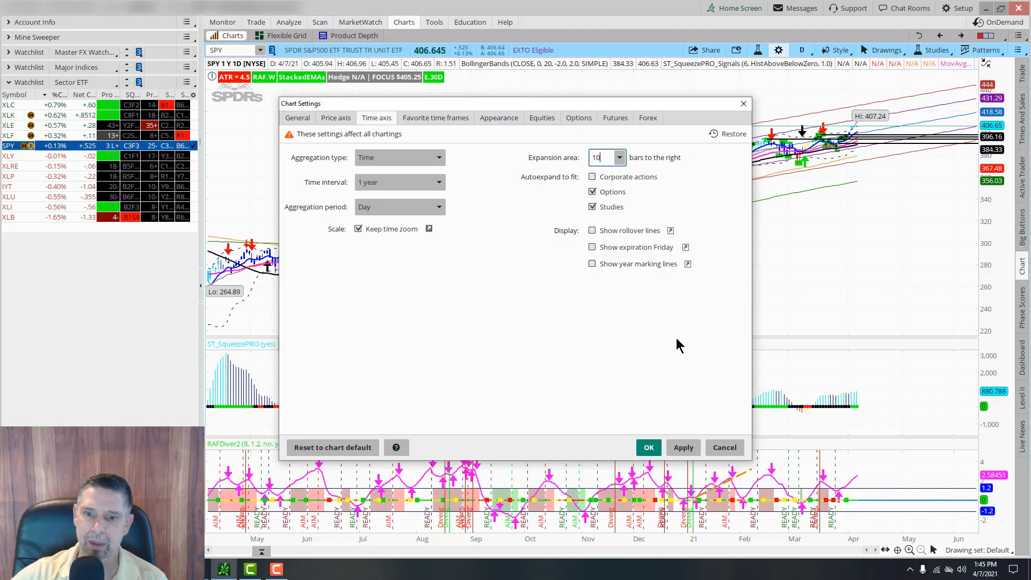
click(682, 449)
key(Return)
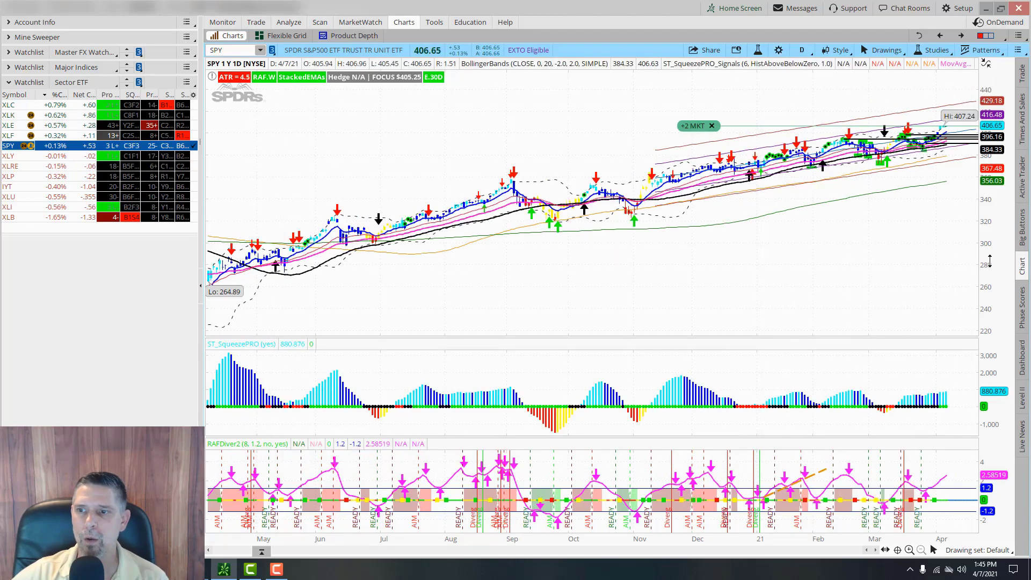
drag(990, 261, 993, 247)
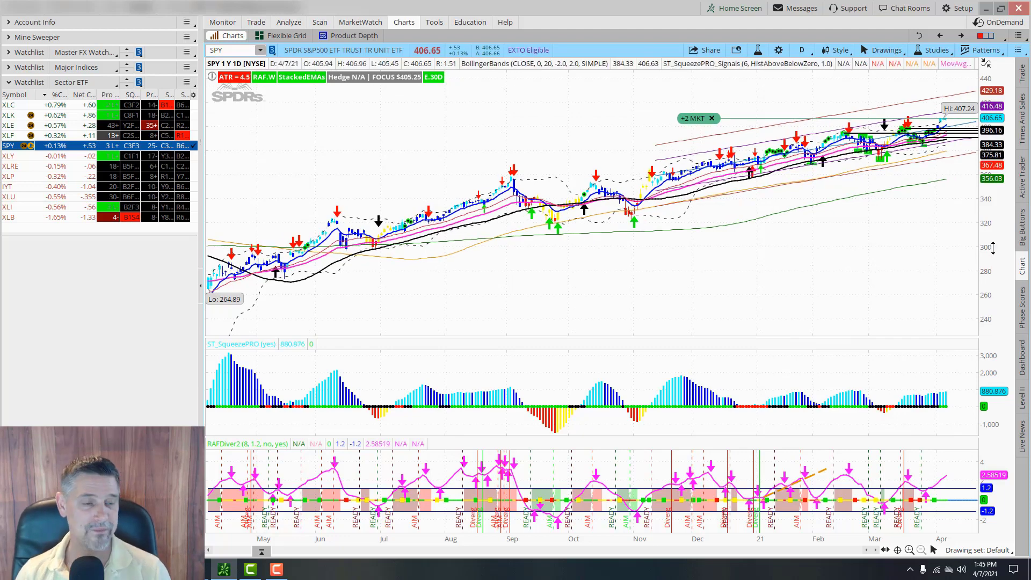